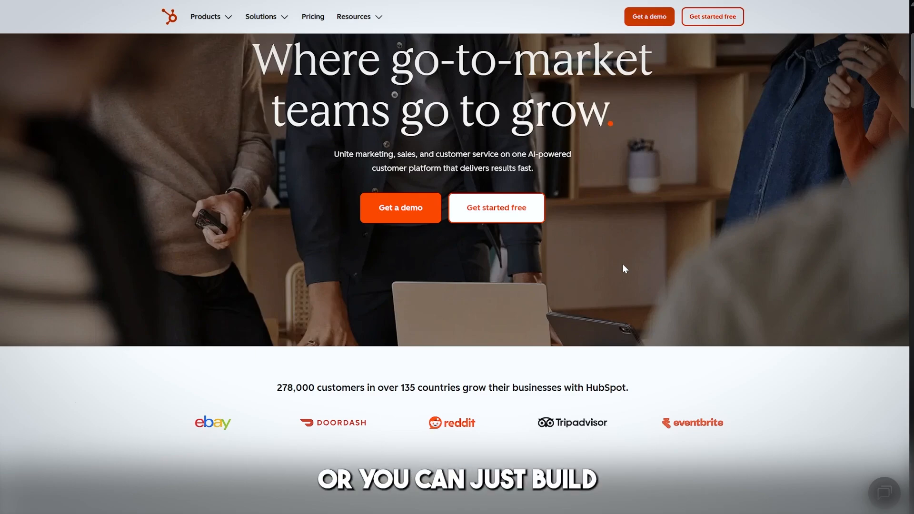
Look through the HubSpot homepage, from the customer platform overview to the product hub cards and the Small Business Bundle.
scroll(623, 266, "down", 1)
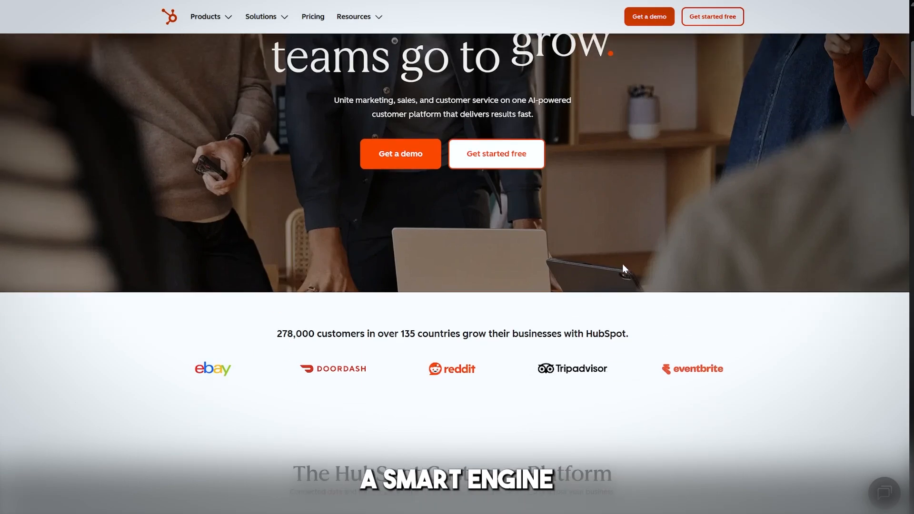
scroll(623, 265, "down", 1)
scroll(624, 268, "down", 2)
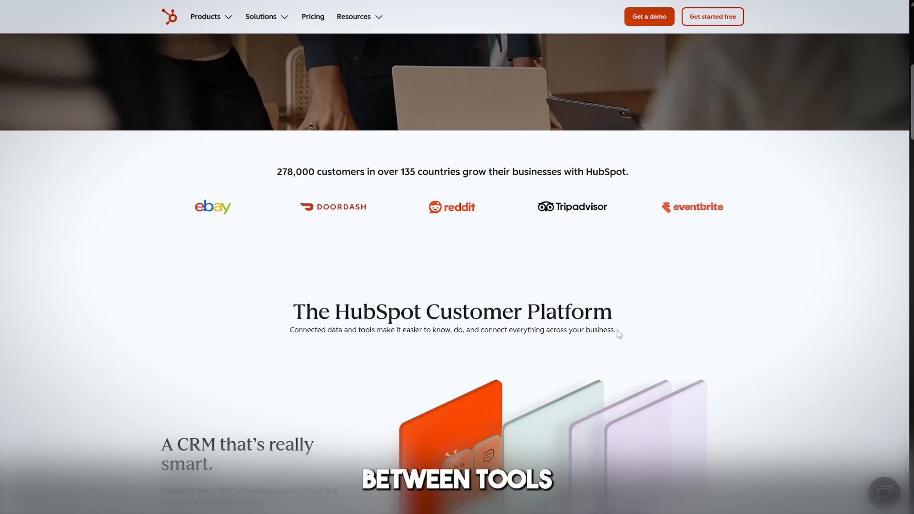
scroll(471, 274, "down", 1)
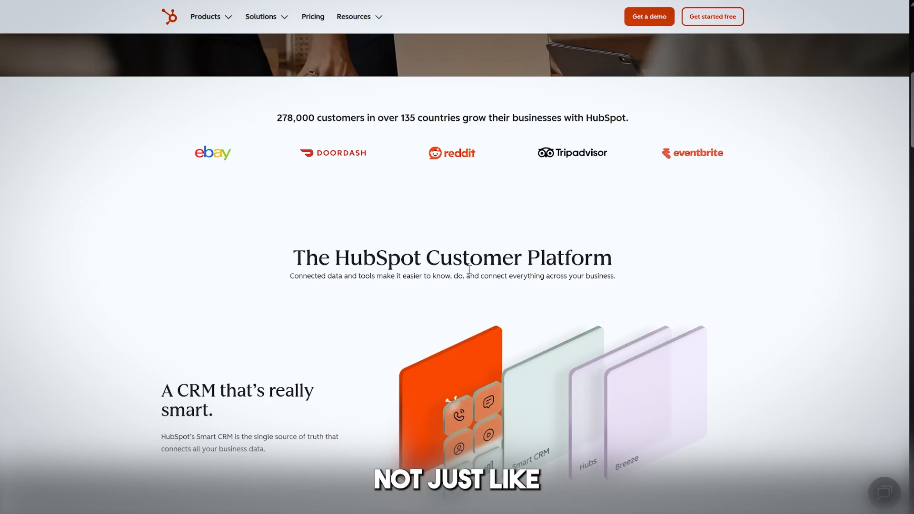
scroll(470, 269, "down", 2)
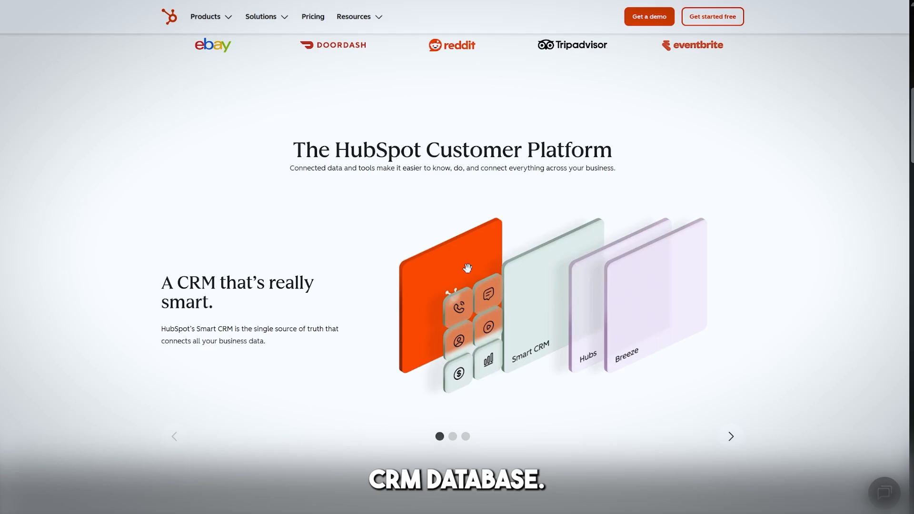
scroll(470, 279, "down", 1)
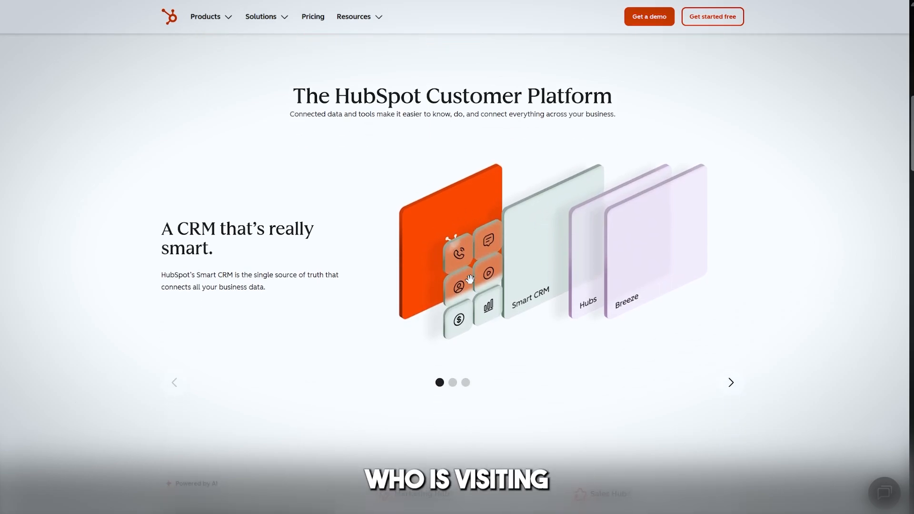
scroll(470, 279, "down", 2)
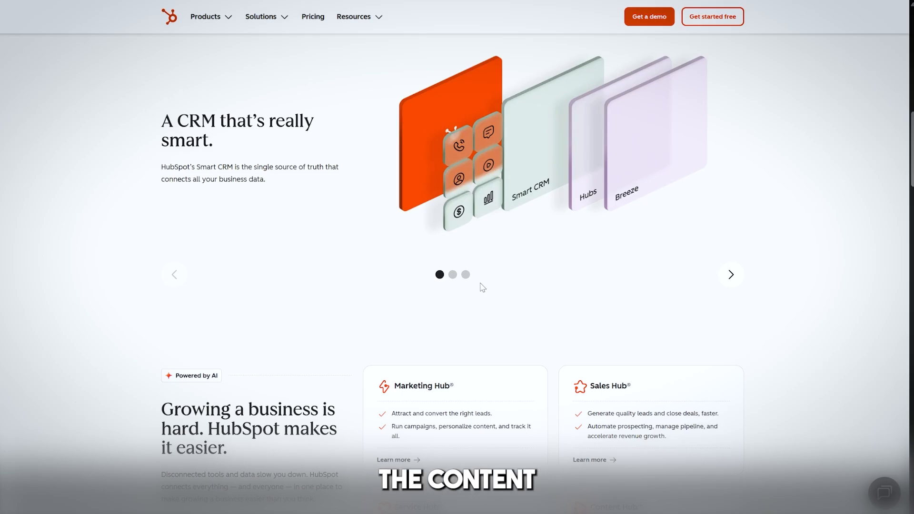
scroll(480, 284, "down", 2)
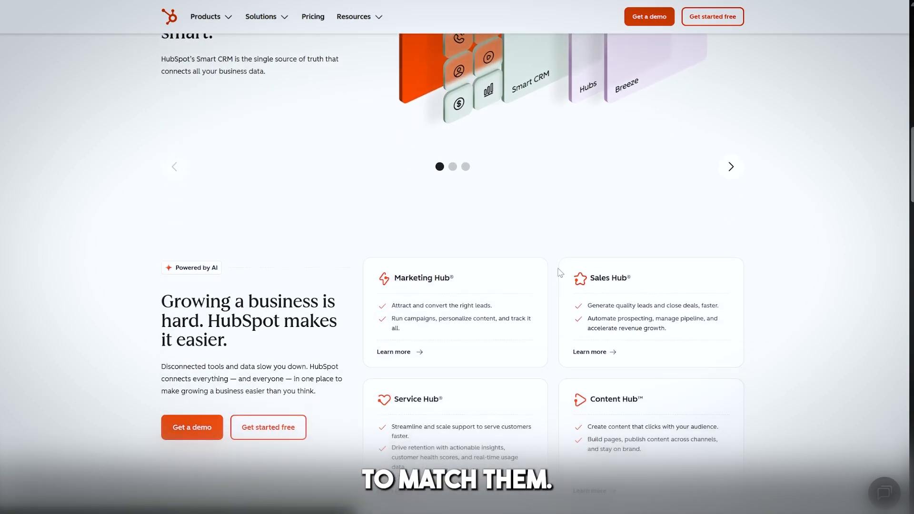
scroll(595, 232, "down", 2)
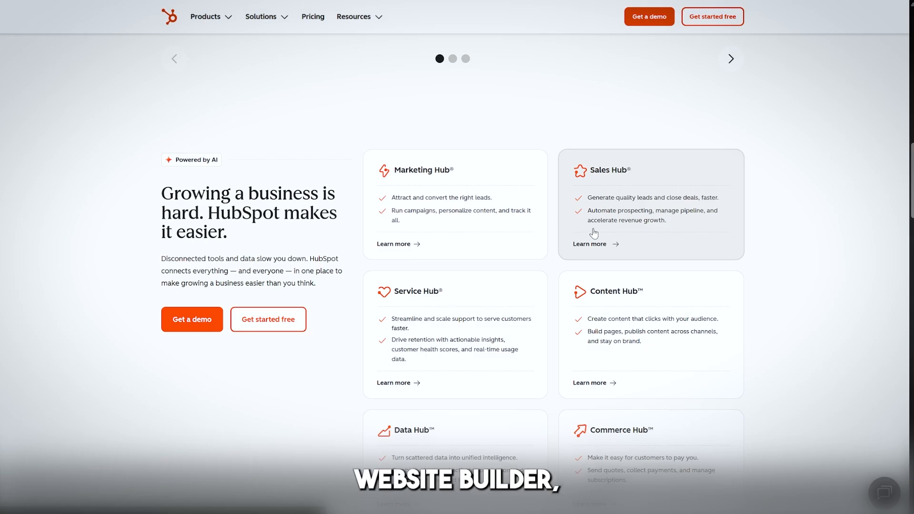
scroll(594, 234, "down", 1)
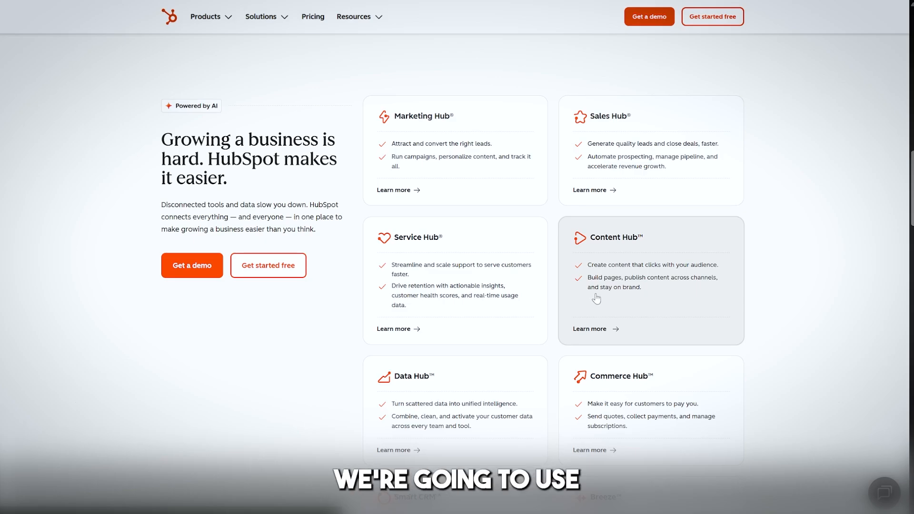
scroll(507, 305, "down", 4)
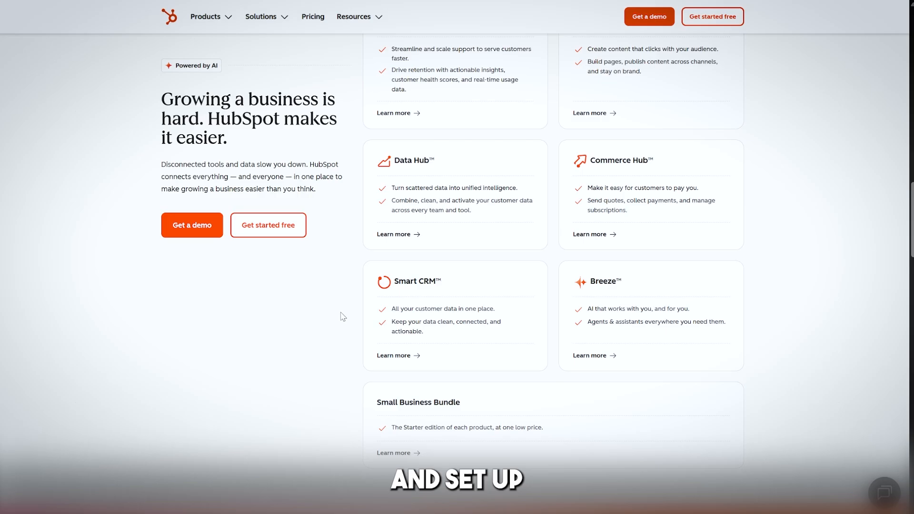
scroll(343, 317, "down", 1)
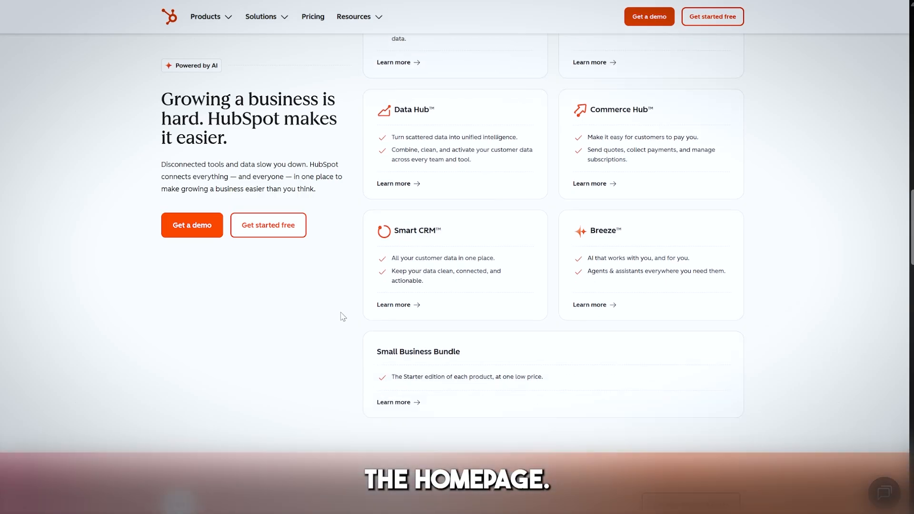
scroll(342, 316, "down", 5)
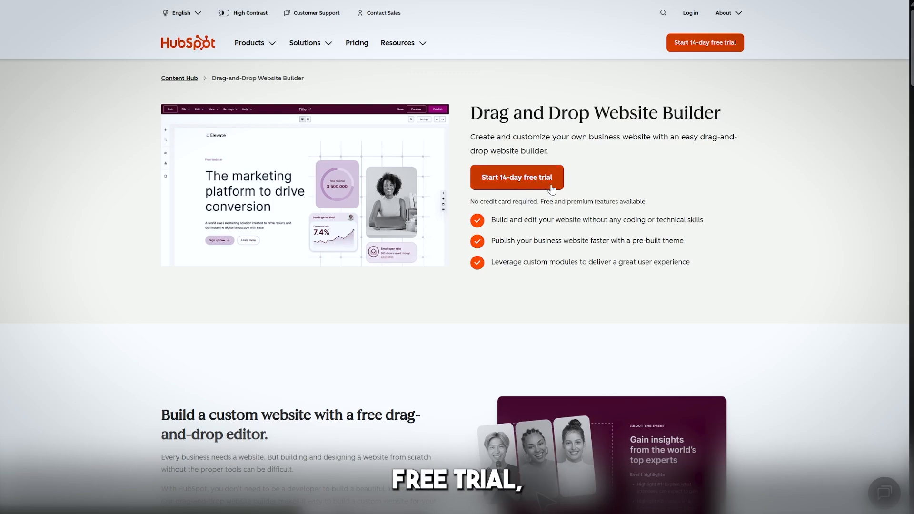
Start the 14-day free trial of the website builder, giving Consulting as the industry and Owner as the role.
left_click(533, 188)
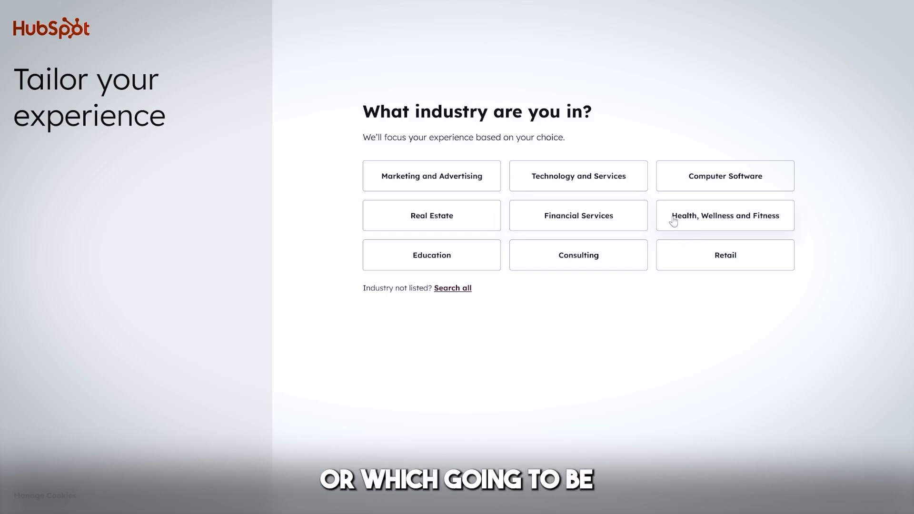
left_click(591, 255)
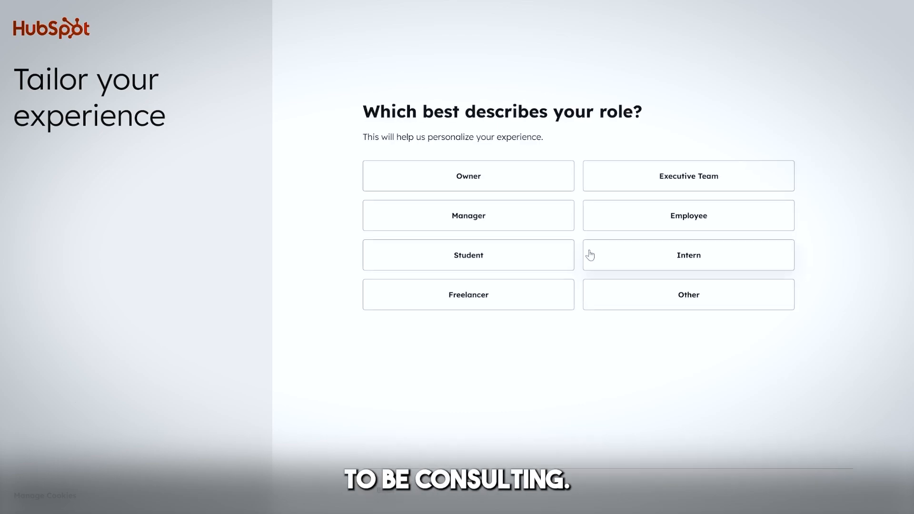
left_click(519, 182)
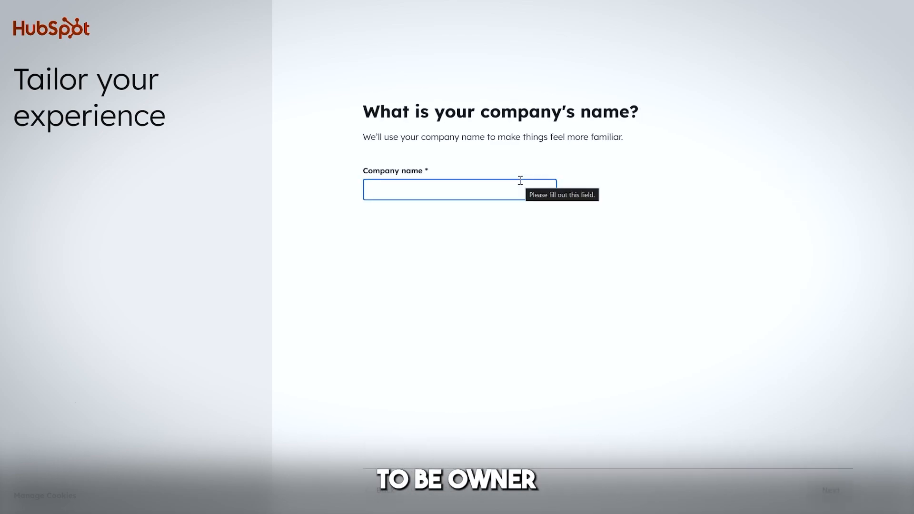
Enter Apex Strategy as the company name and choose 2 to 5 as the company size.
type("A")
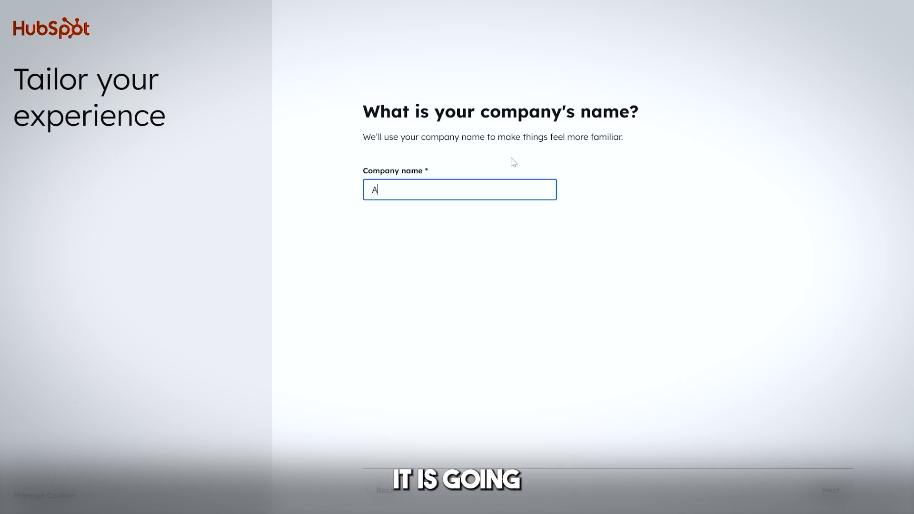
type("pex Stratregy")
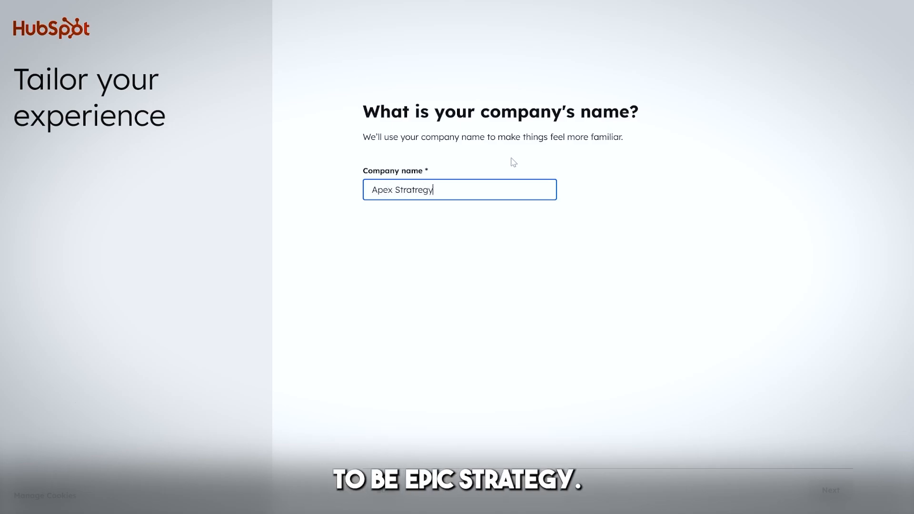
key("BackSpace")
key("BackSpace")
key("BackSpace")
key("BackSpace")
type("egy")
key("Return")
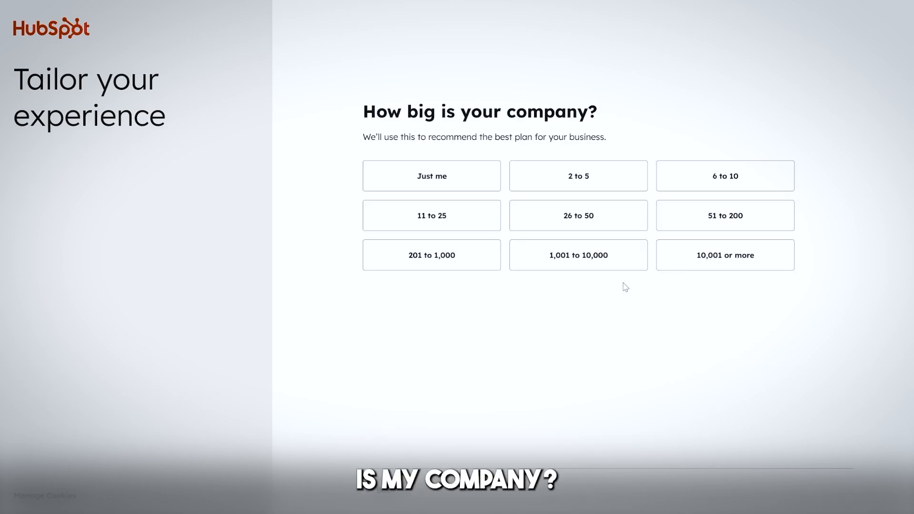
left_click(552, 167)
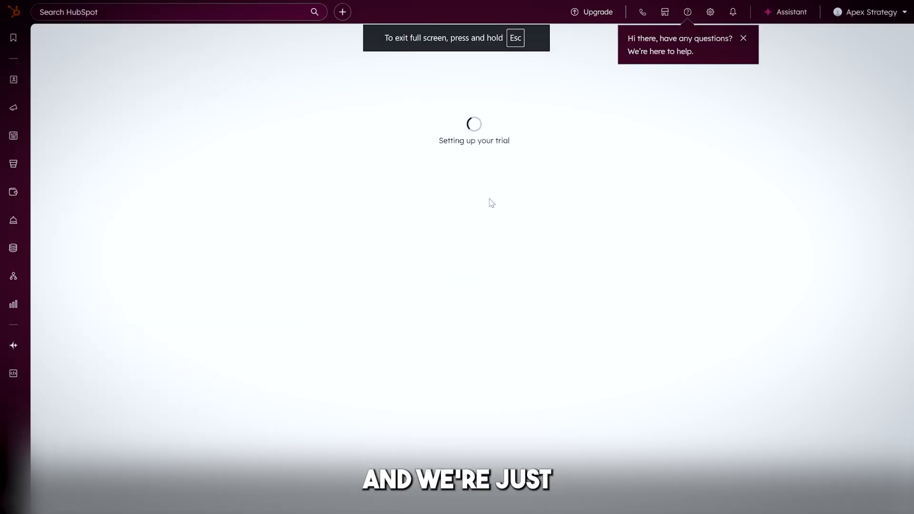
Dismiss the help pop-up and start creating a website from the Website Pages area of the content tools.
left_click(744, 39)
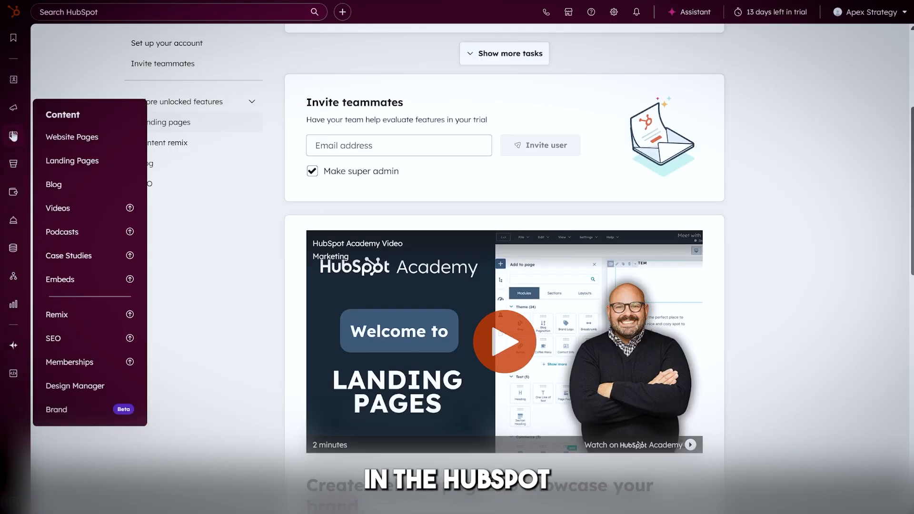
left_click(71, 138)
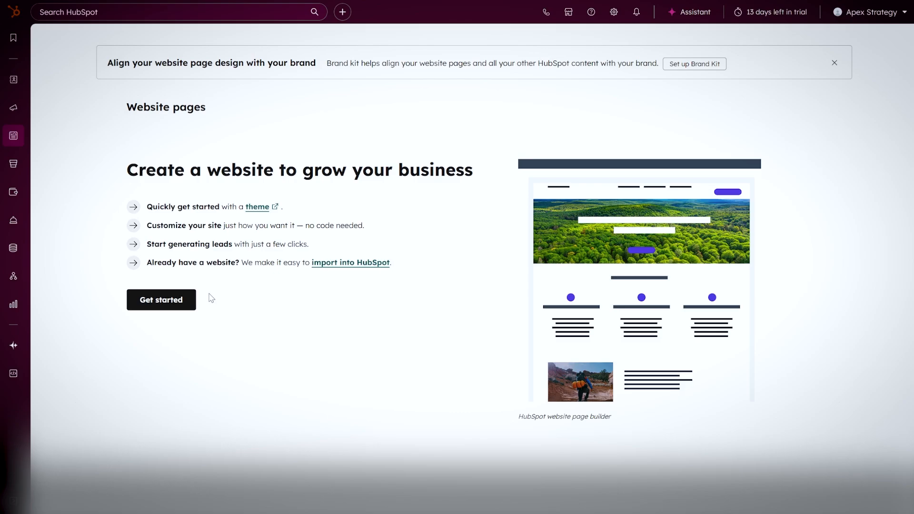
left_click(171, 309)
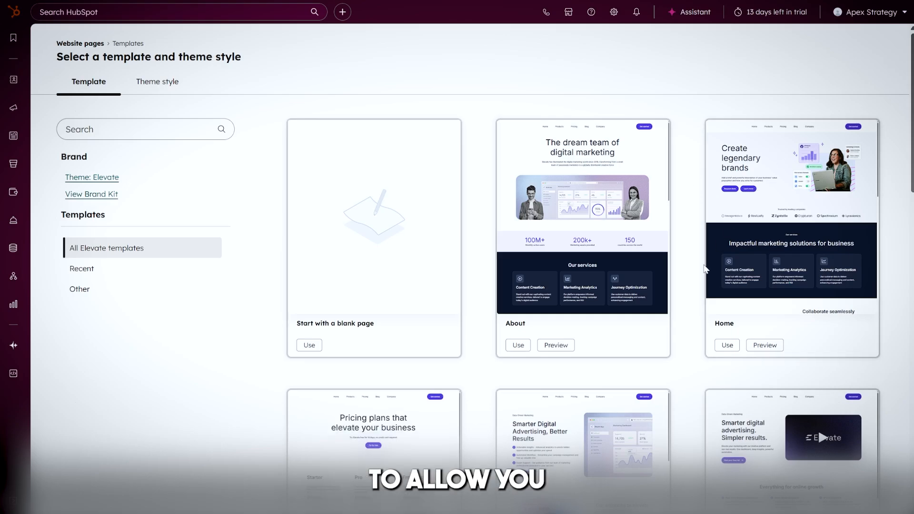
Browse the available Elevate website page templates.
scroll(627, 395, "down", 10)
scroll(631, 403, "up", 10)
scroll(631, 403, "down", 10)
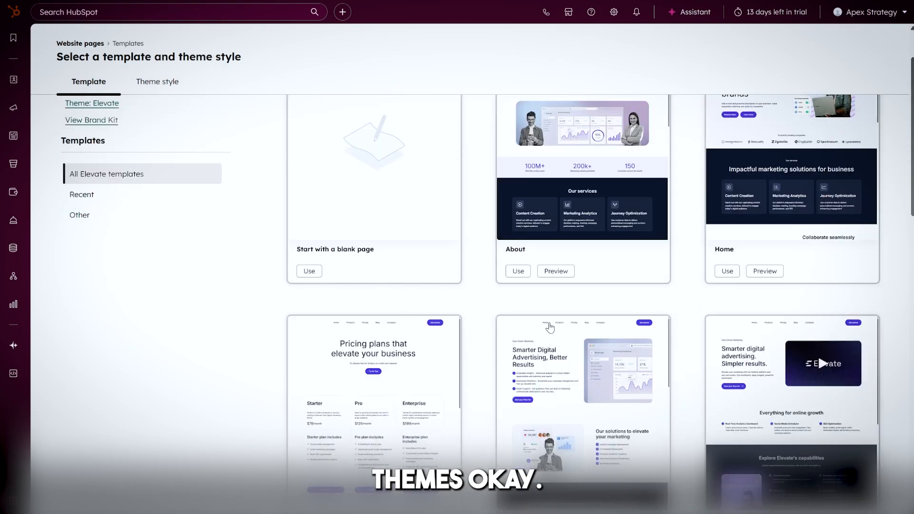
scroll(628, 315, "up", 10)
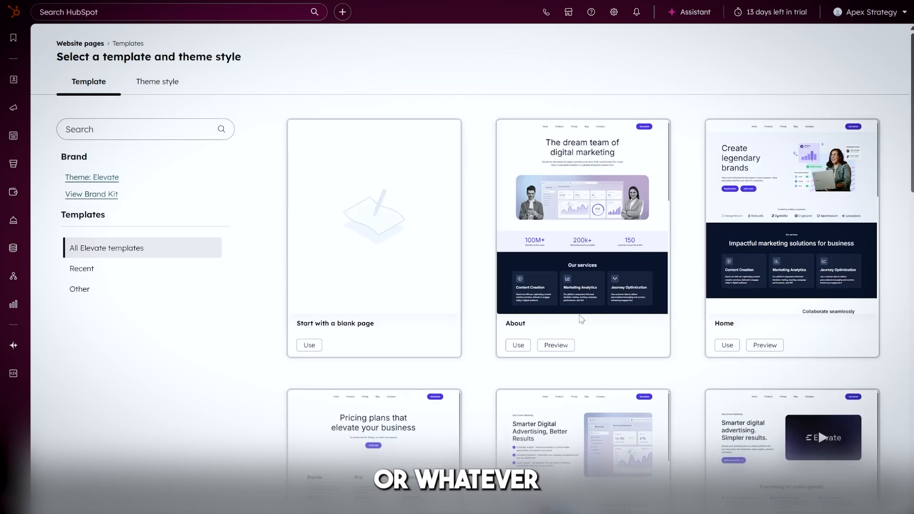
scroll(586, 317, "down", 10)
scroll(622, 304, "up", 10)
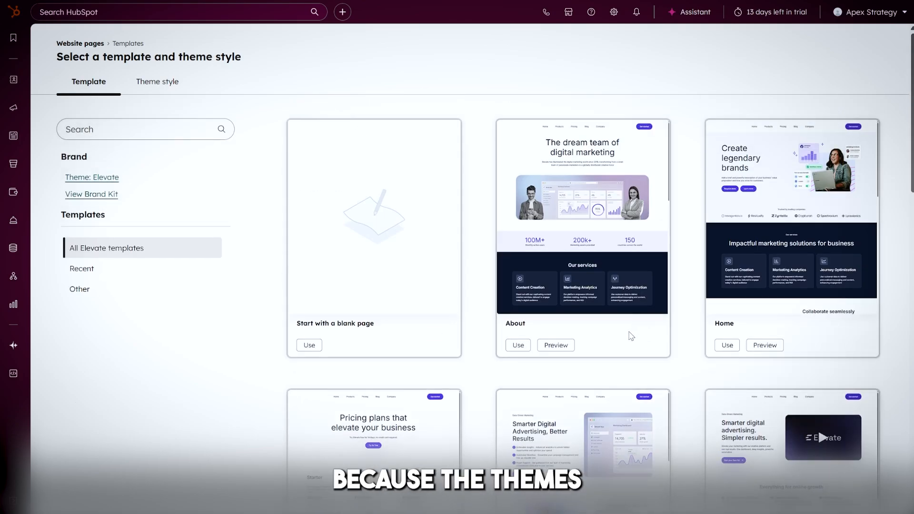
left_click(183, 132)
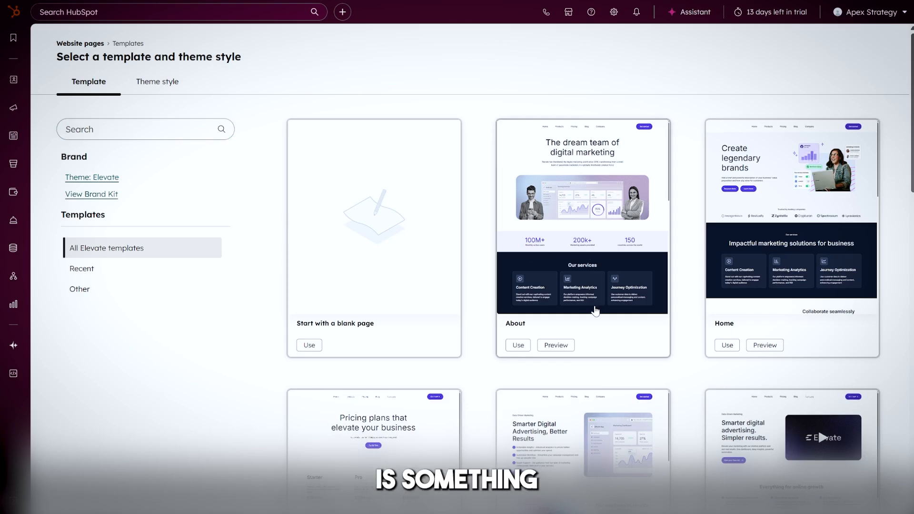
Create the website page from the Product 2 template and close the page editor's welcome guide.
scroll(595, 319, "down", 1)
scroll(595, 318, "down", 3)
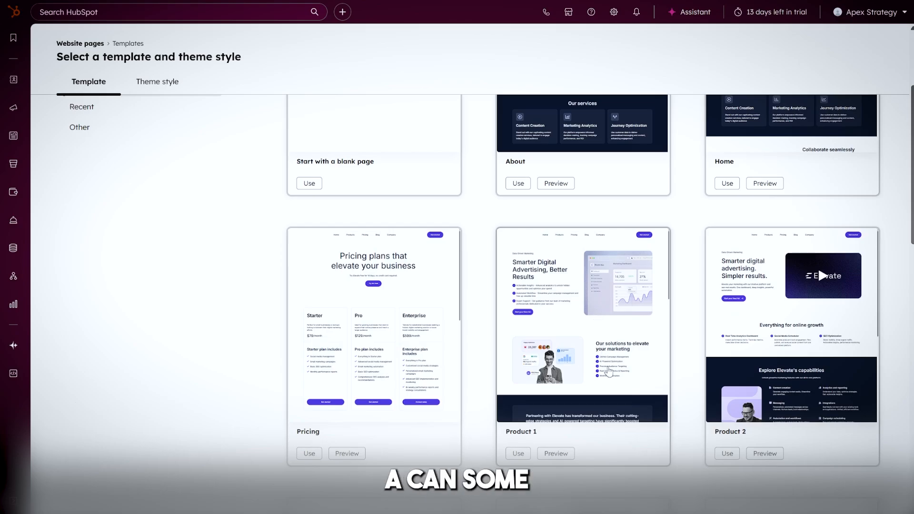
scroll(730, 376, "down", 5)
scroll(729, 376, "up", 5)
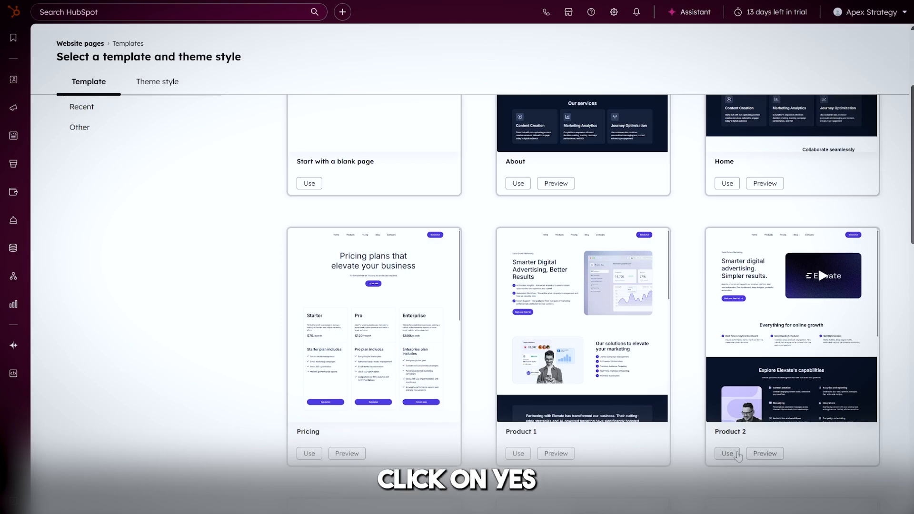
left_click(728, 454)
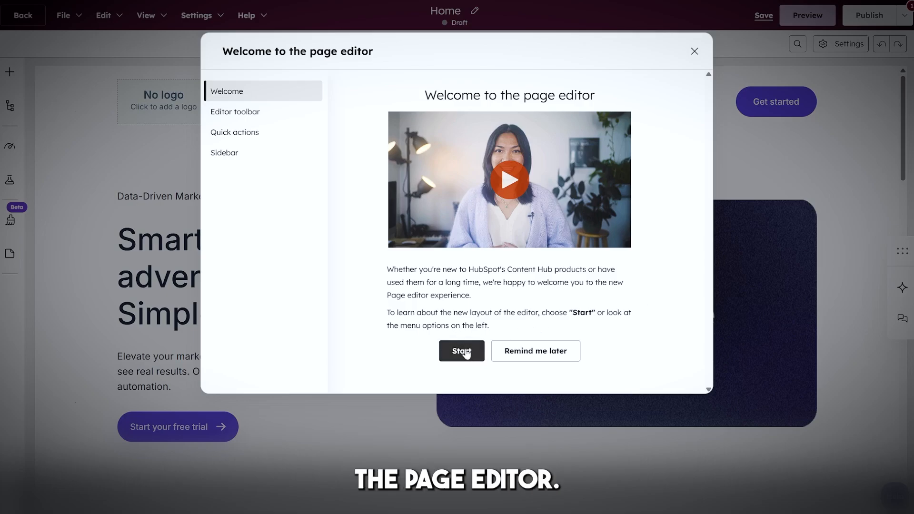
left_click(695, 51)
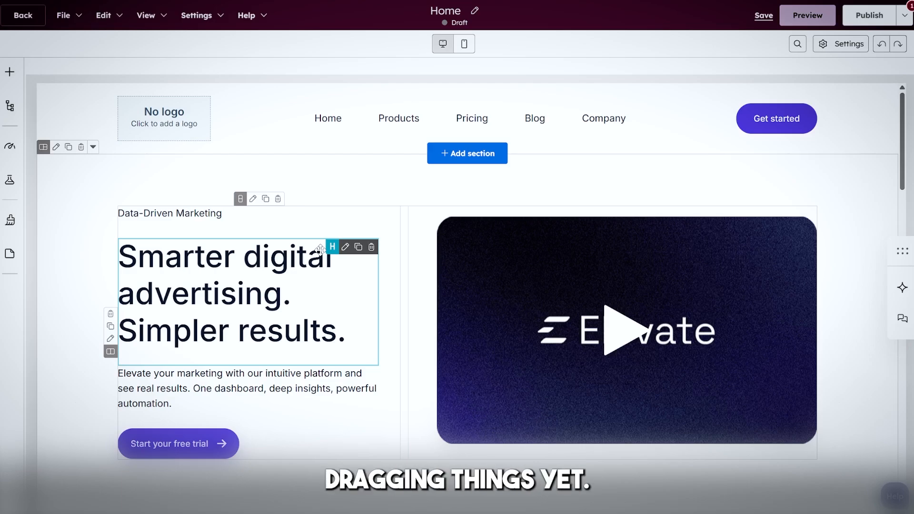
Set Base color 3 in the global theme styles to 0055ff and review the page with it applied.
left_click(11, 221)
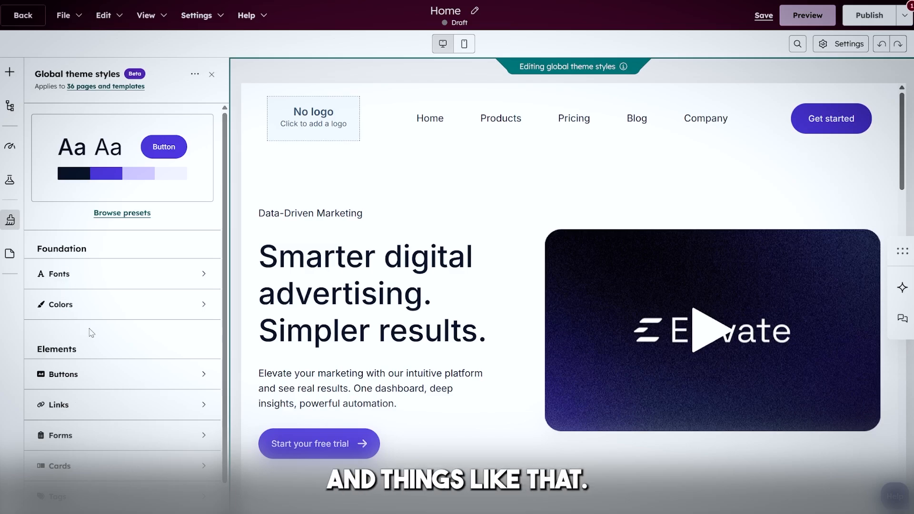
left_click(91, 305)
left_click(73, 339)
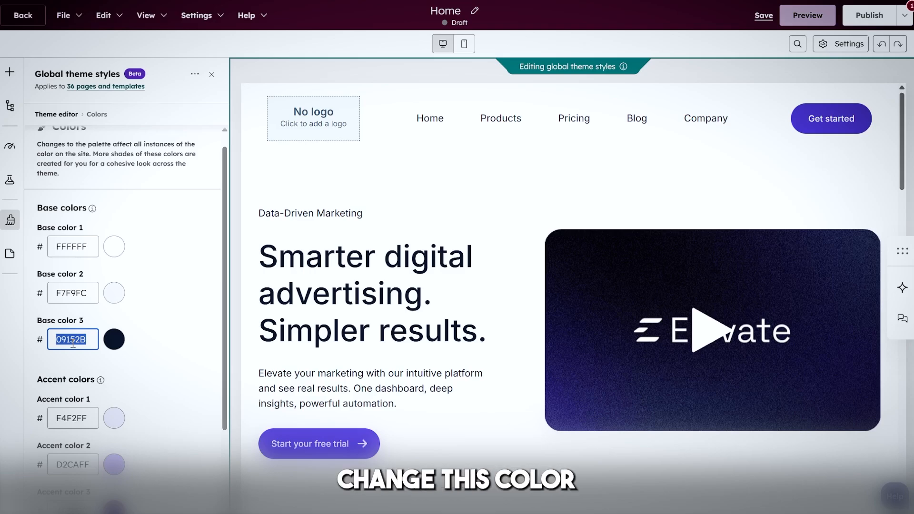
type("00")
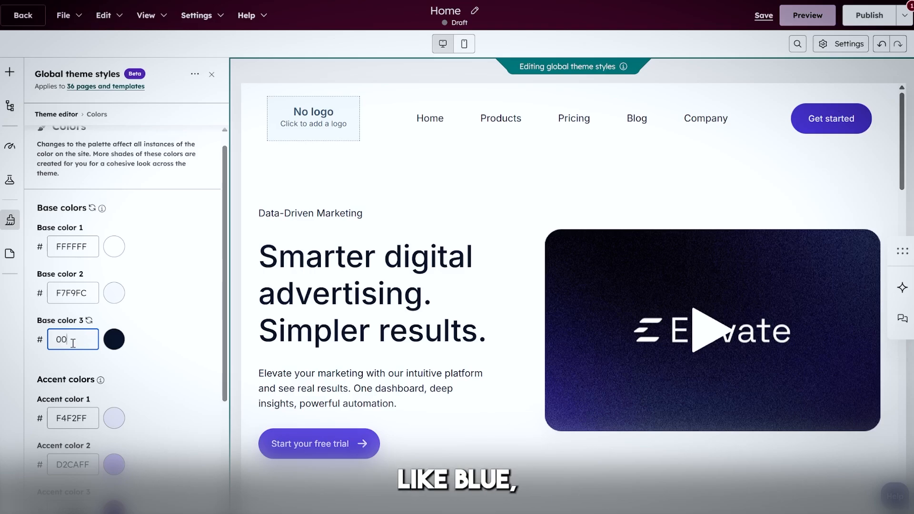
type("55ff")
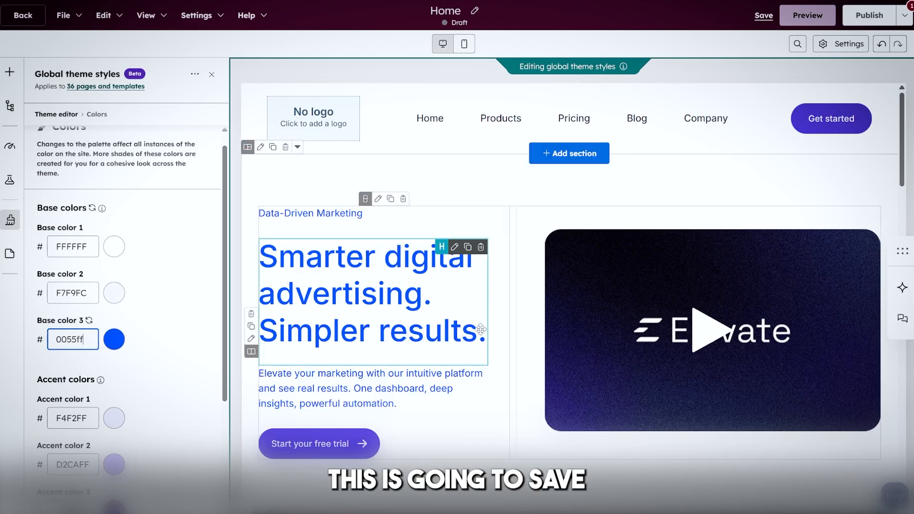
scroll(603, 295, "down", 10)
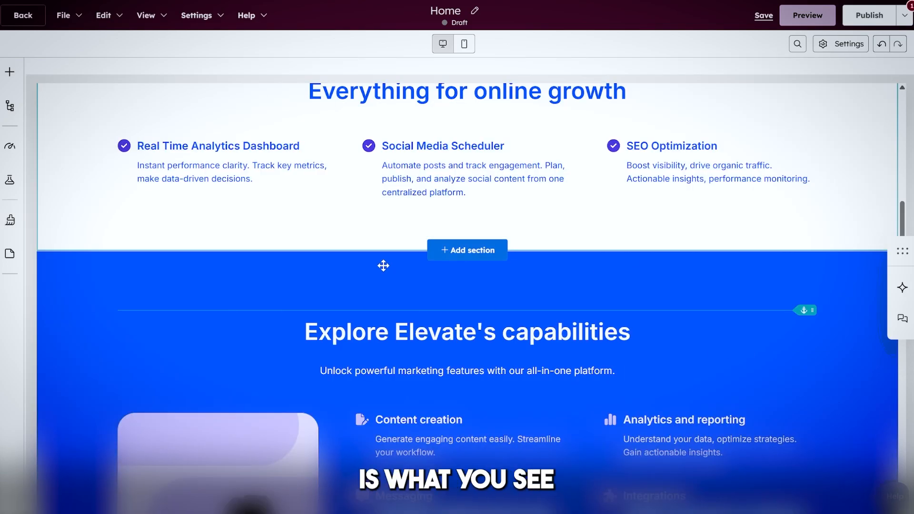
Replace the hero section's main heading text with "Scale your business with Apex".
scroll(413, 276, "up", 10)
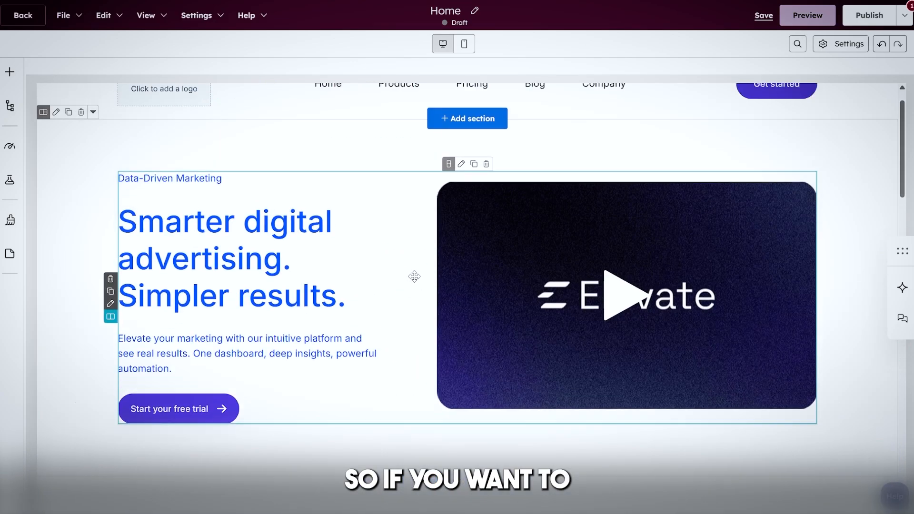
left_click(337, 298)
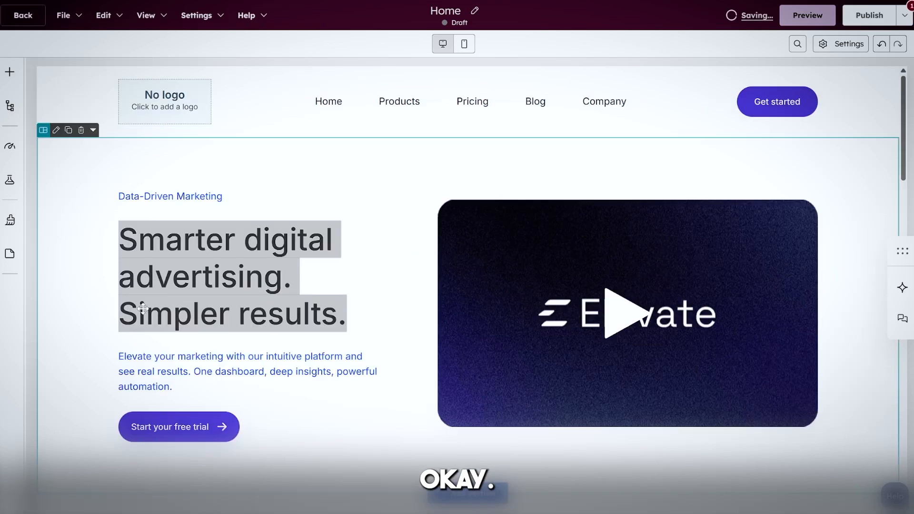
left_click(143, 306)
left_click_drag(112, 222, 37, 210)
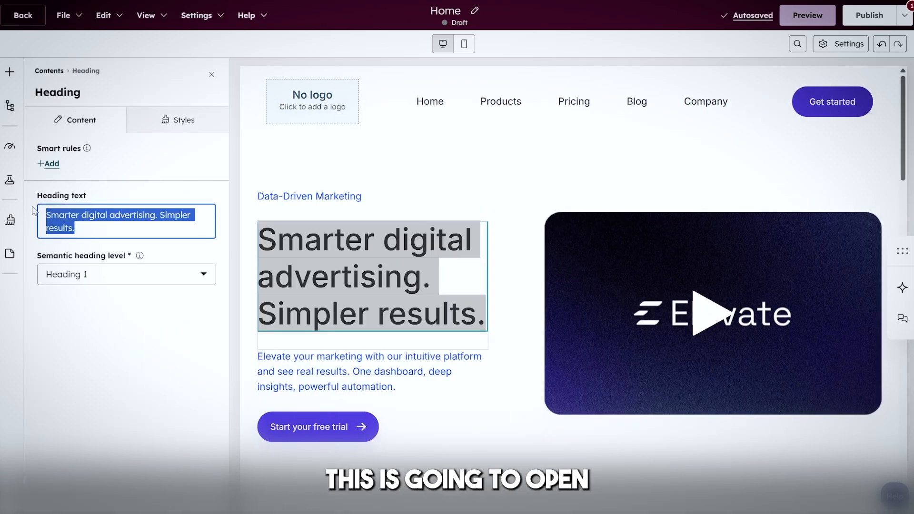
left_click_drag(139, 229, 161, 221)
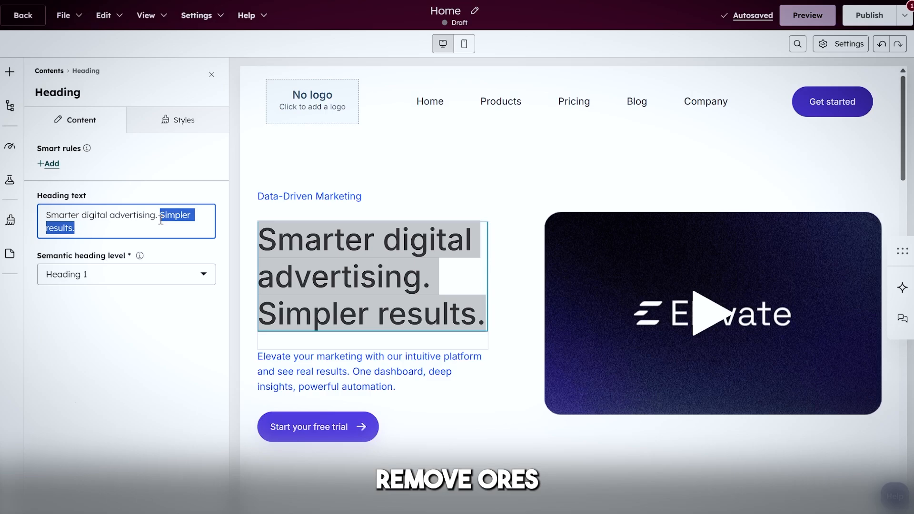
key("BackSpace")
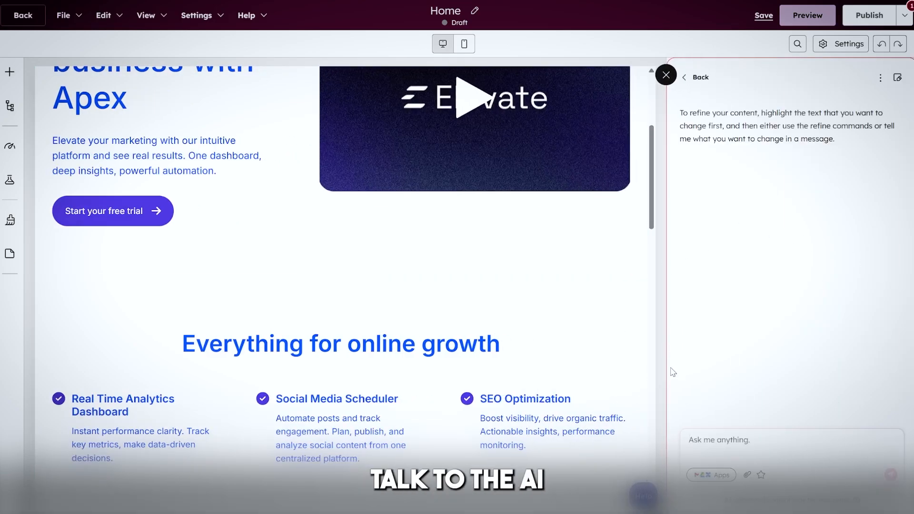
Open the website header in the global content editor.
scroll(410, 214, "up", 5)
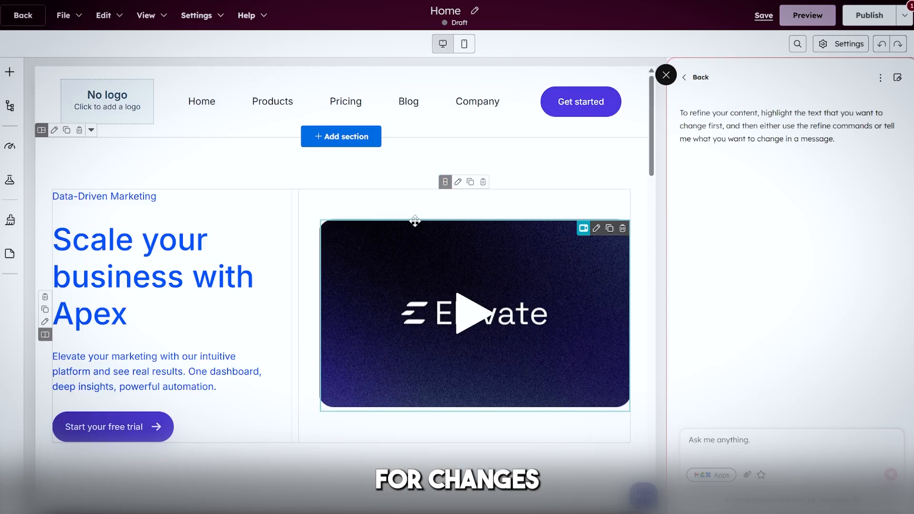
scroll(419, 219, "down", 15)
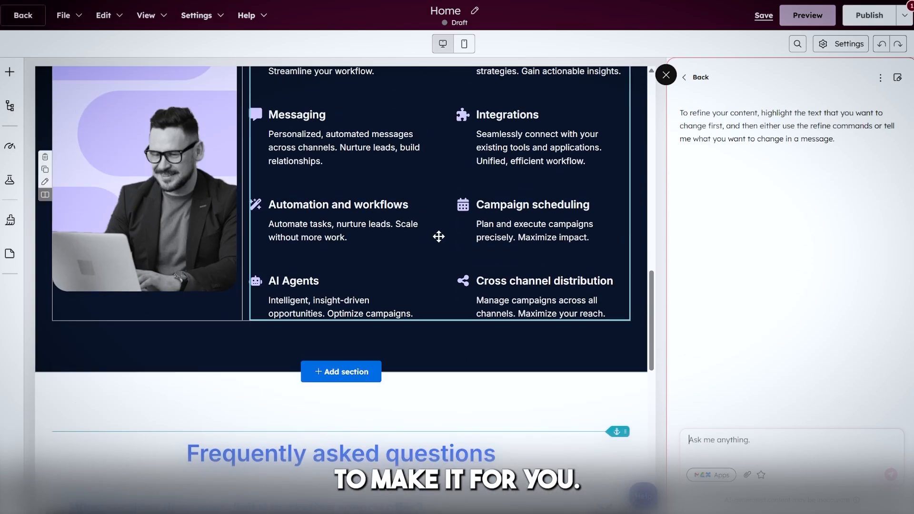
scroll(412, 380, "down", 3)
scroll(599, 300, "up", 15)
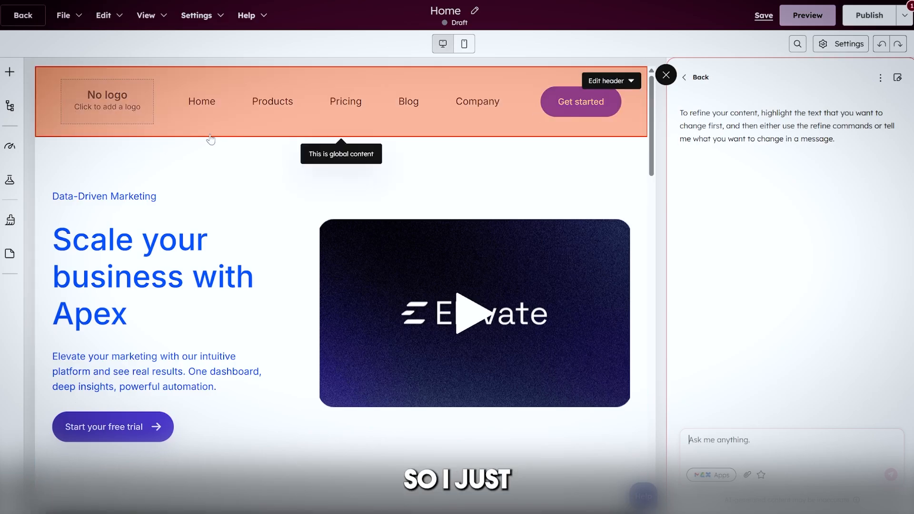
left_click(122, 111)
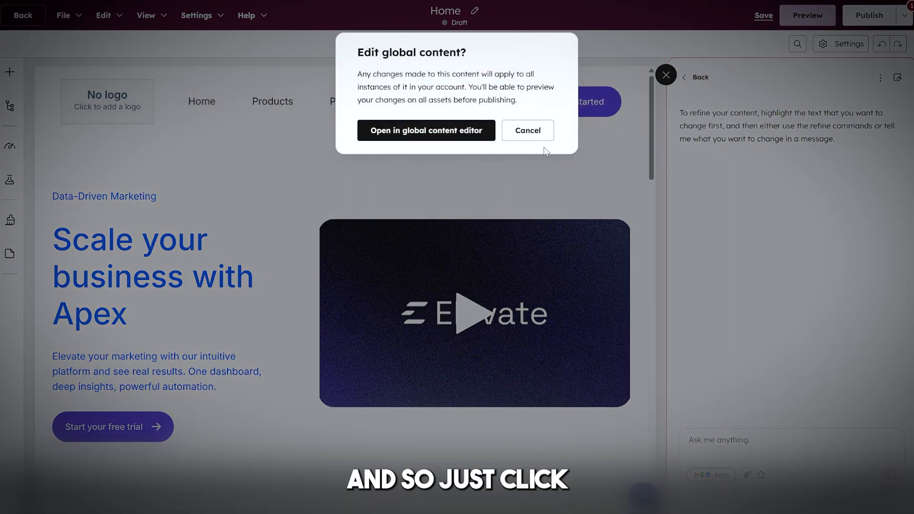
left_click(528, 131)
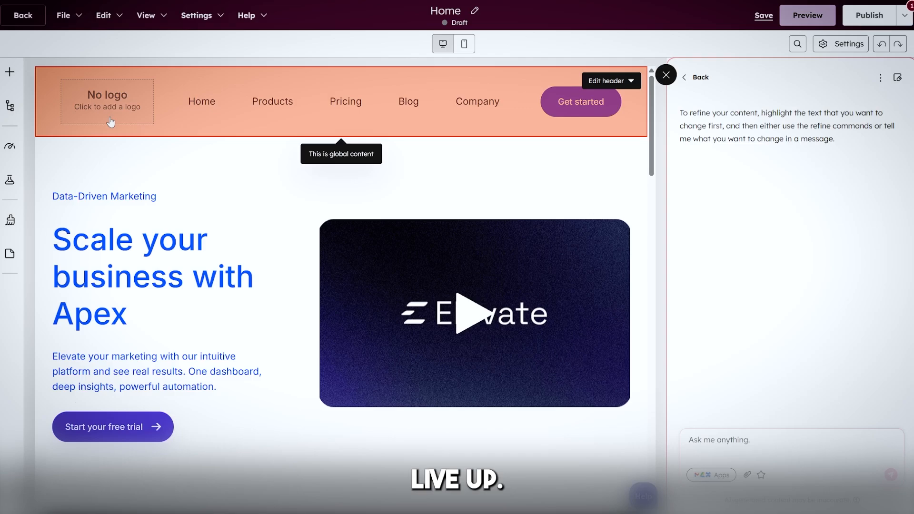
left_click(180, 122)
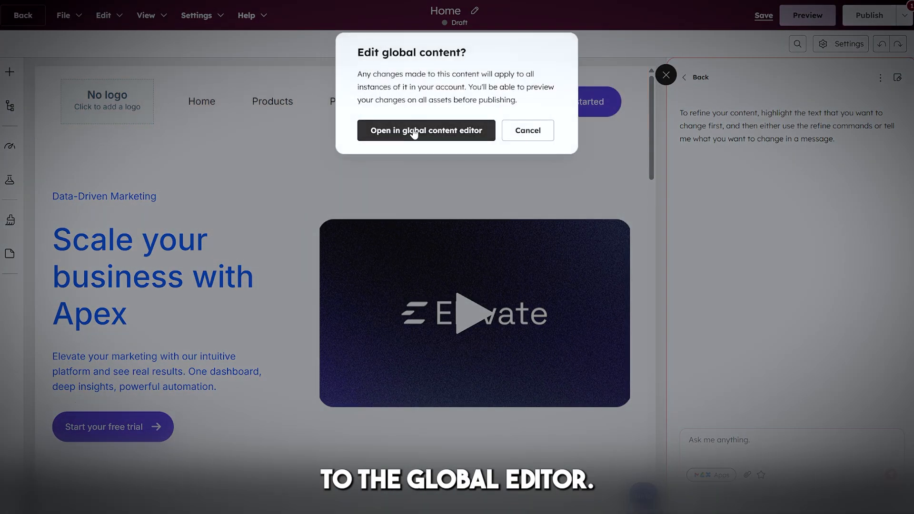
left_click(426, 130)
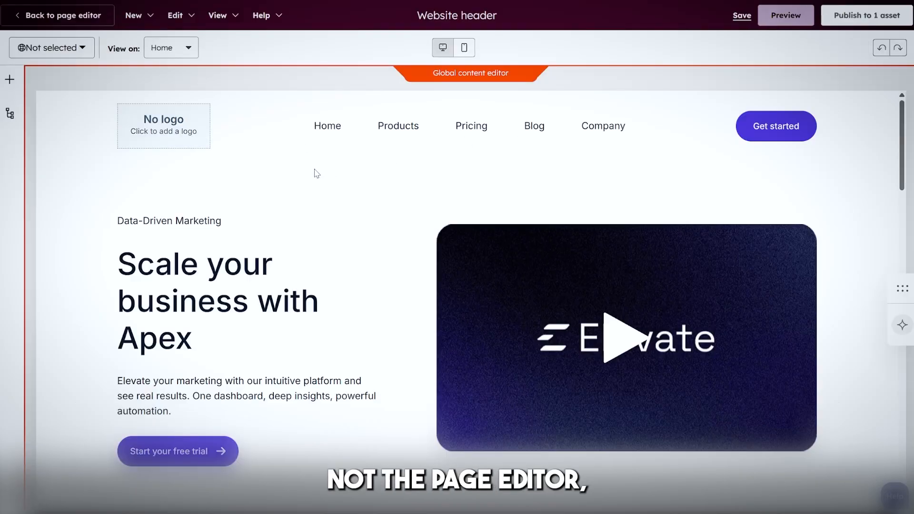
Turn on the default logo override in the site header settings and return to the page editor.
left_click(181, 131)
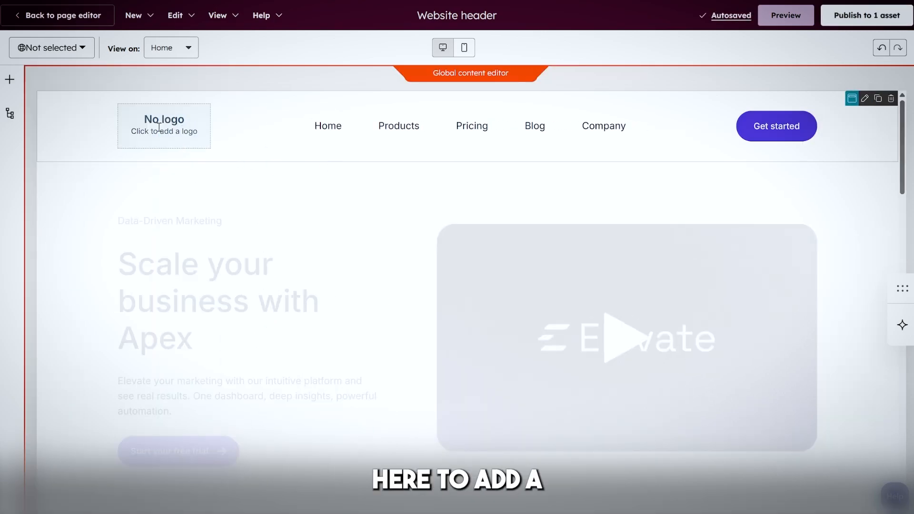
left_click(209, 139)
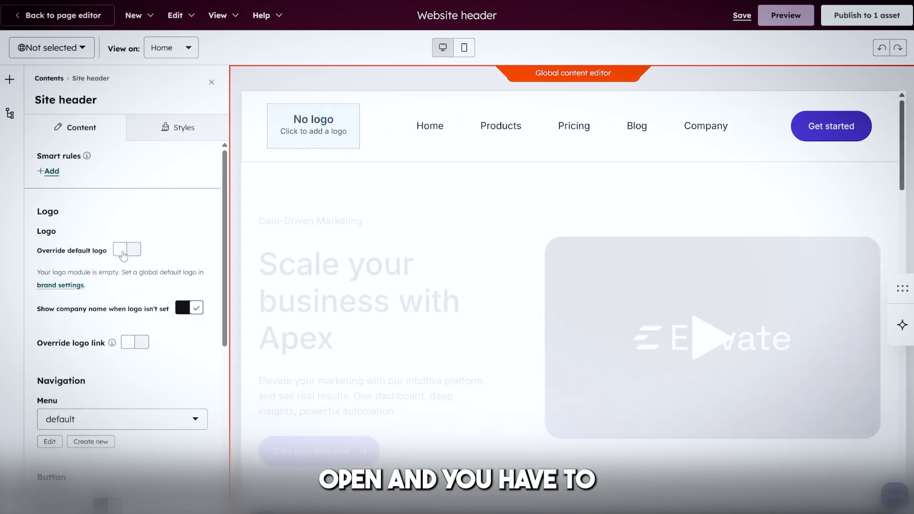
left_click(133, 252)
scroll(167, 272, "down", 3)
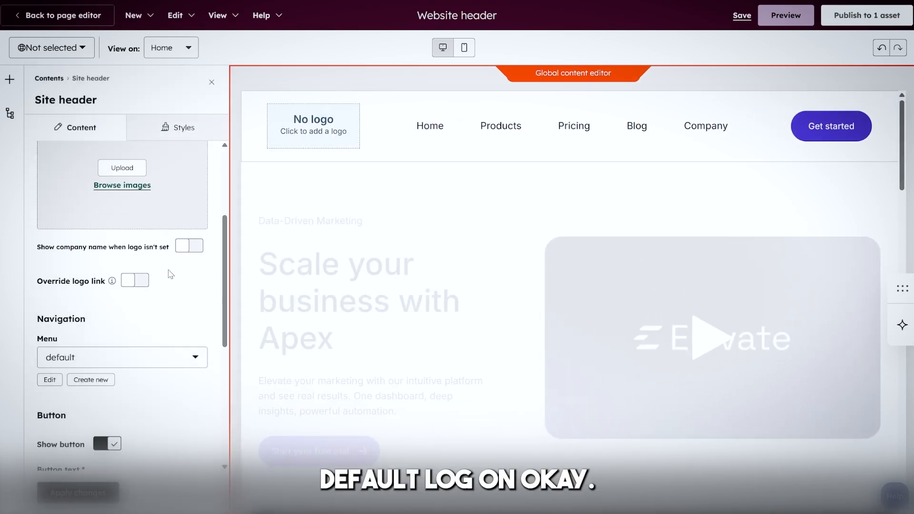
left_click(211, 82)
left_click(423, 136)
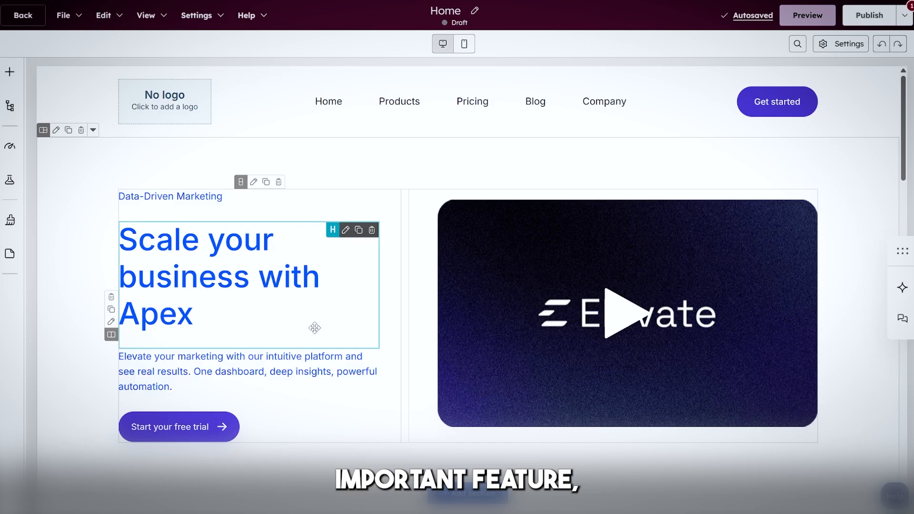
Start smart rules for the hero's "Start your free trial" button, with content based on Contact lifecycle stage.
scroll(315, 328, "down", 1)
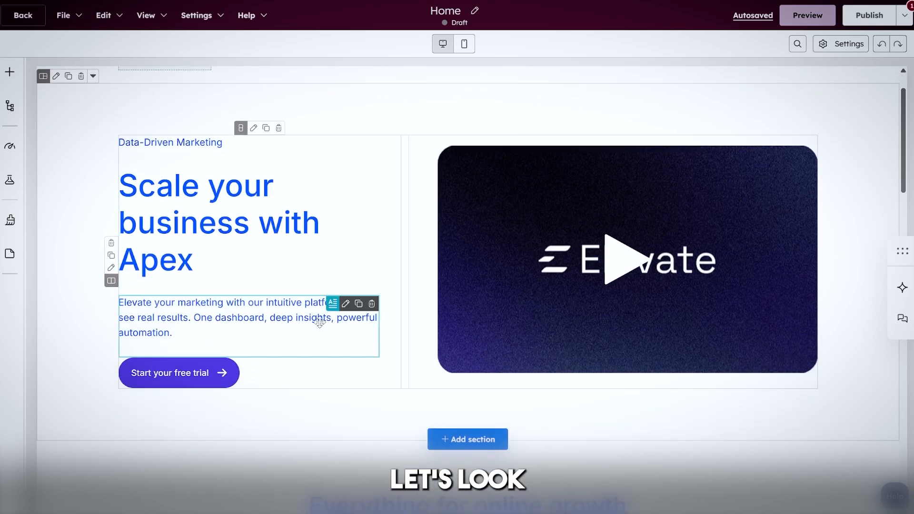
scroll(396, 418, "down", 1)
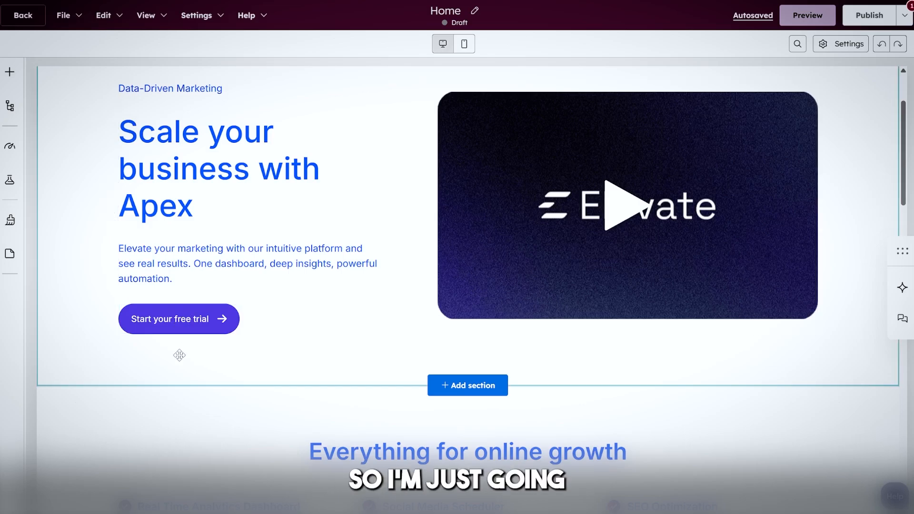
left_click(183, 326)
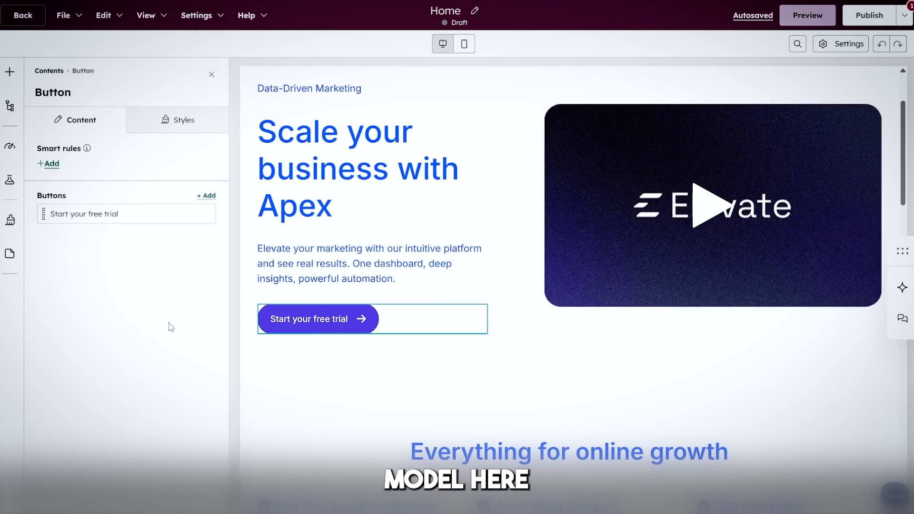
left_click(49, 170)
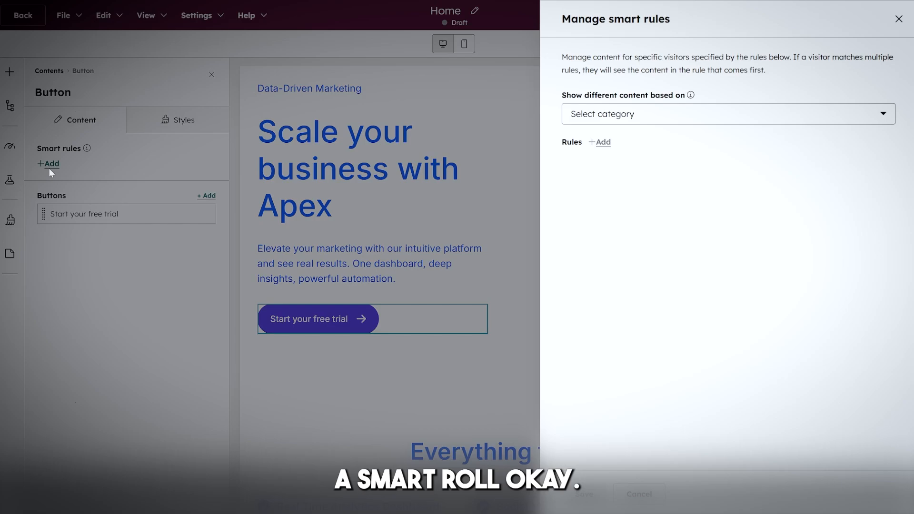
left_click(614, 118)
scroll(653, 199, "down", 2)
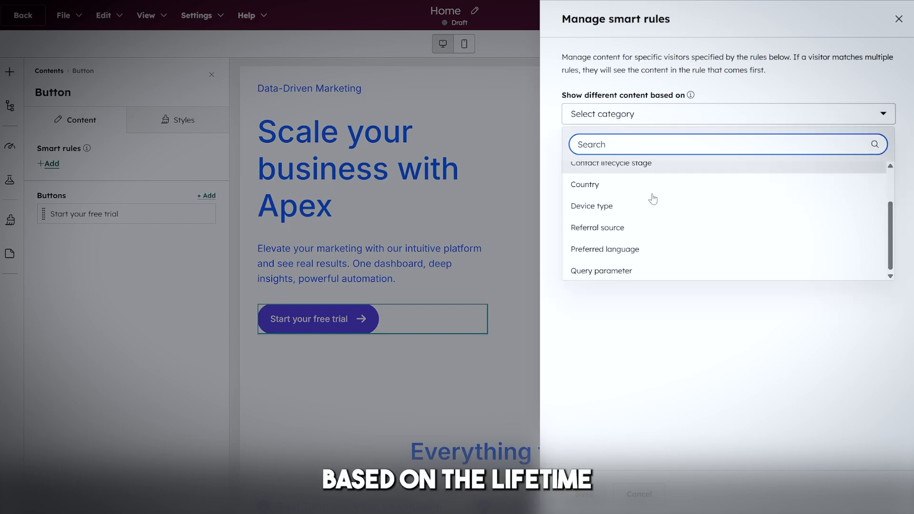
scroll(653, 199, "up", 2)
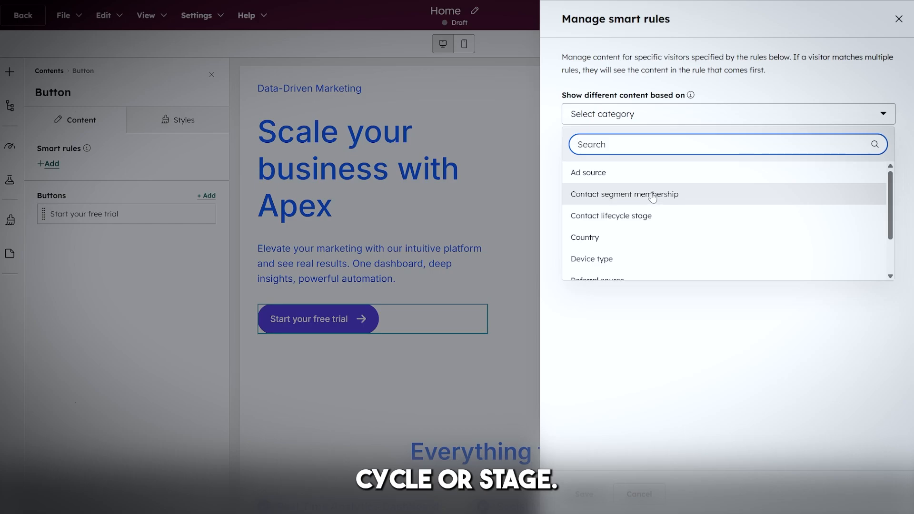
left_click(664, 223)
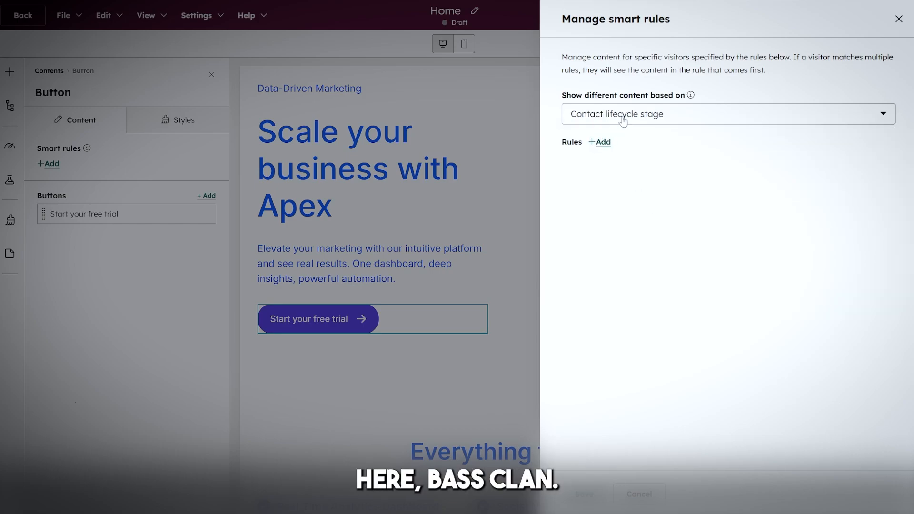
Add a smart rule targeting the Customer lifecycle stage.
left_click(601, 142)
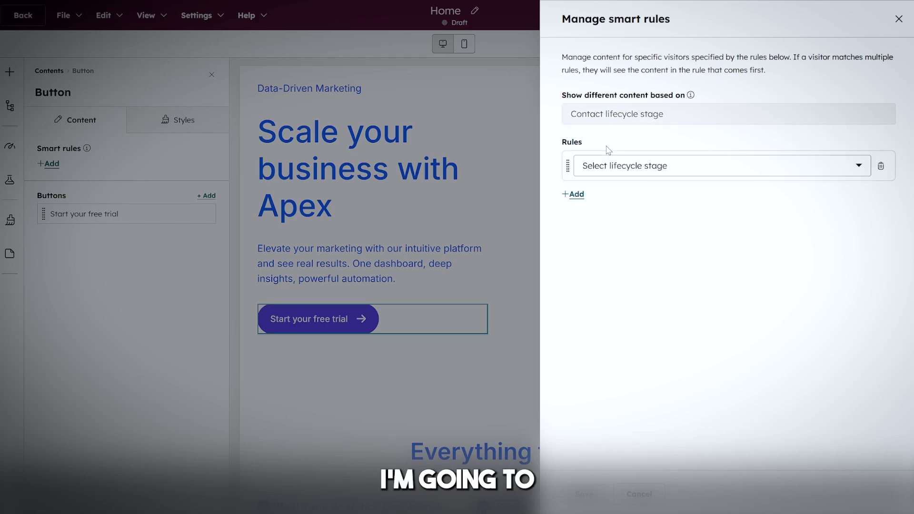
left_click(607, 174)
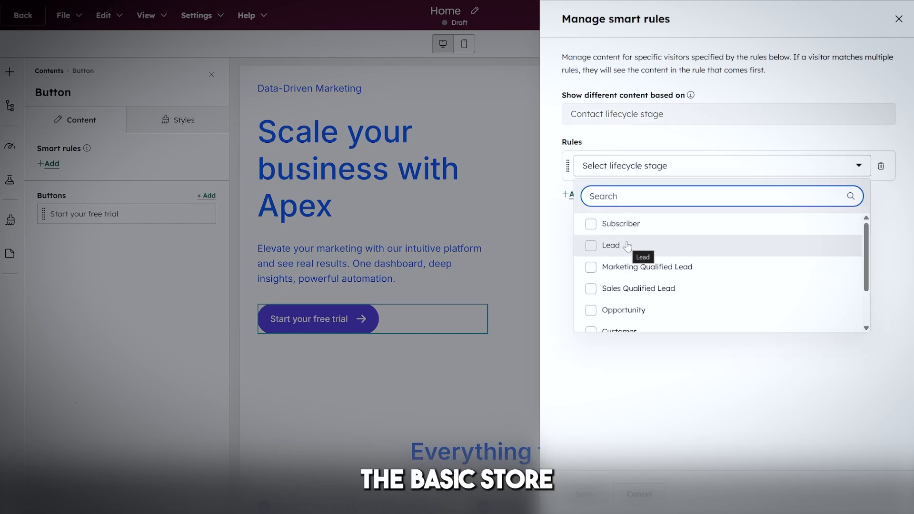
scroll(619, 267, "down", 2)
left_click(617, 281)
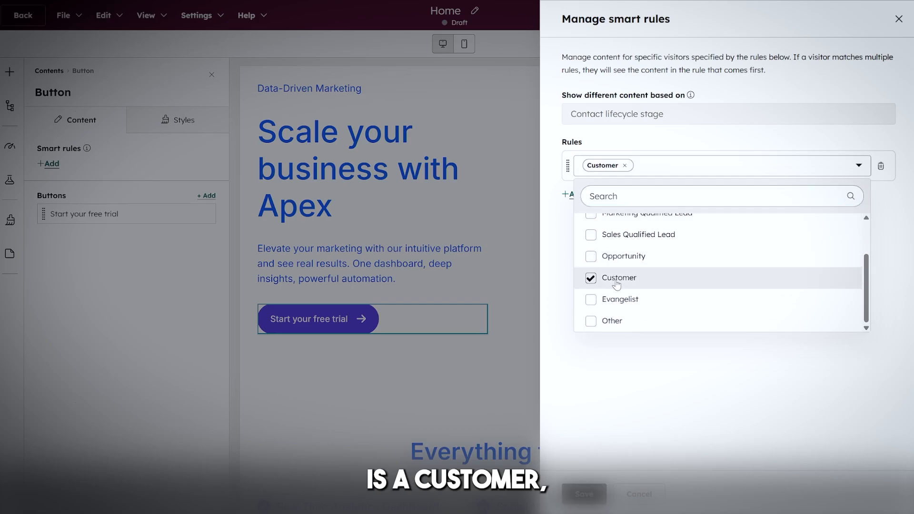
left_click(619, 371)
Add a second smart rule row and browse the lifecycle stages it can target.
left_click(574, 194)
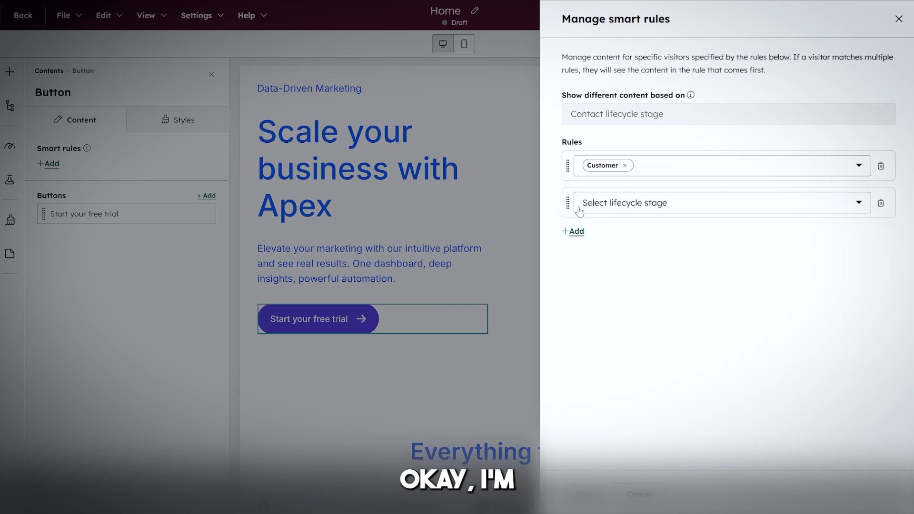
left_click(609, 203)
scroll(625, 279, "down", 2)
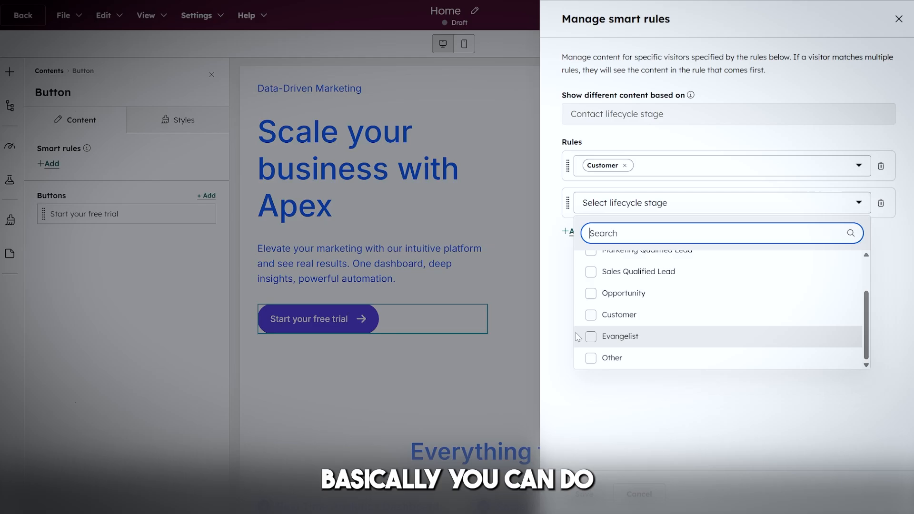
scroll(619, 324, "up", 3)
left_click(559, 296)
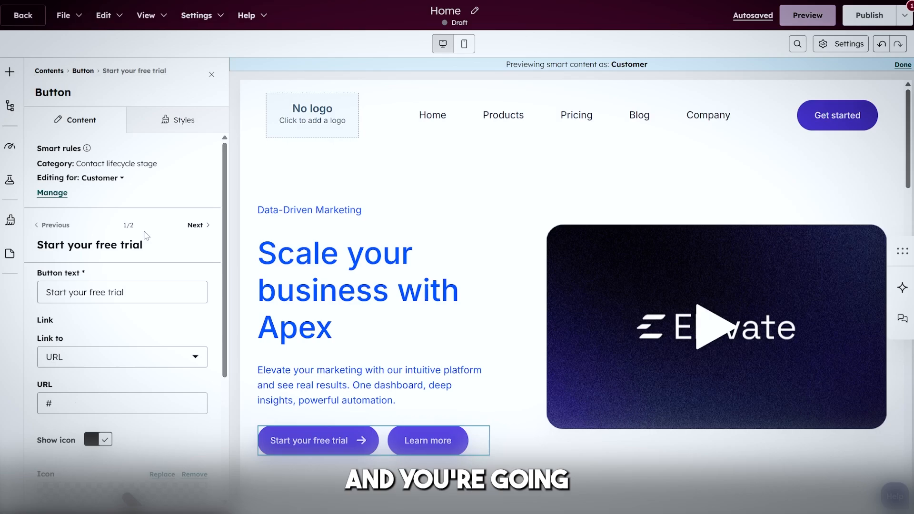
Set the "Learn more" button's text to "Sign in" in the hero's Customer smart content.
left_click(195, 225)
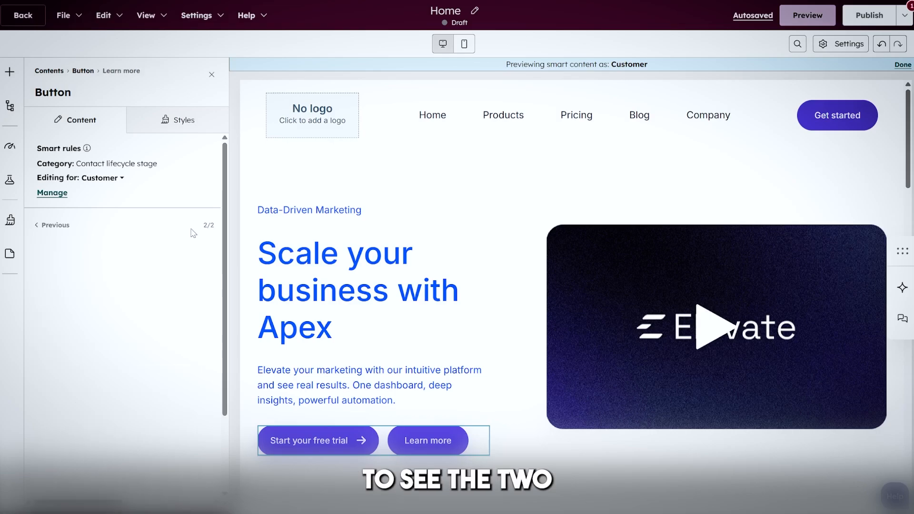
left_click(51, 225)
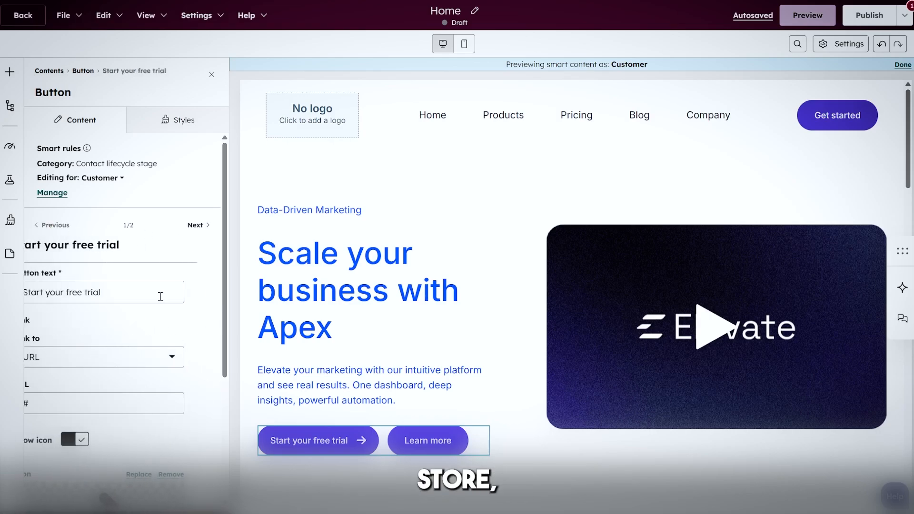
left_click(194, 231)
scroll(147, 283, "down", 1)
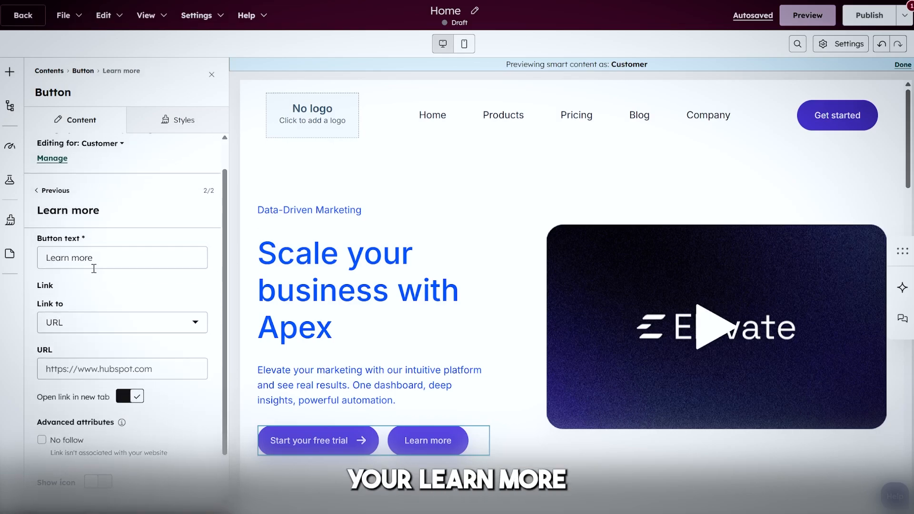
triple_click(103, 256)
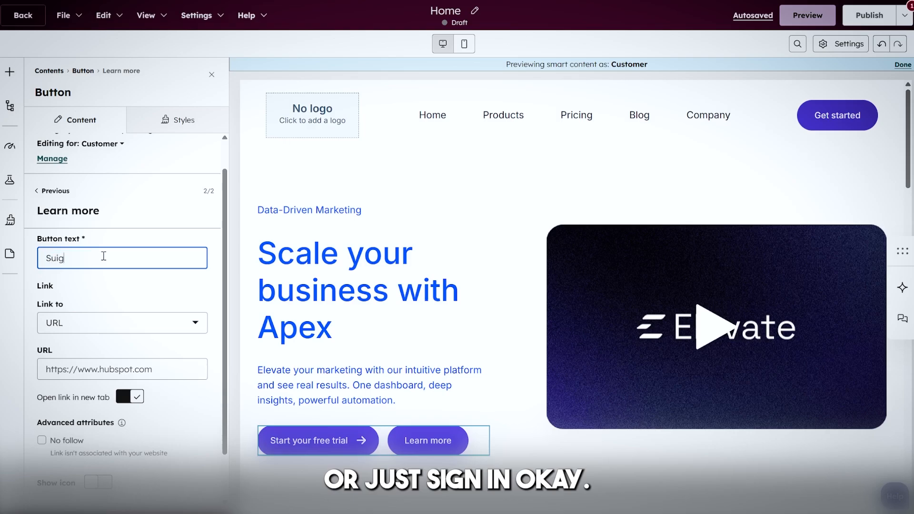
type("Sign in")
scroll(121, 329, "down", 2)
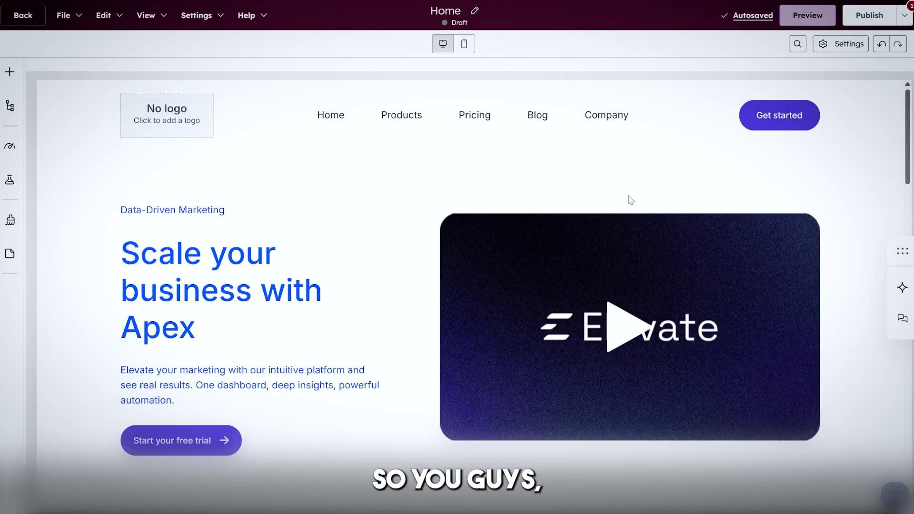
scroll(629, 198, "down", 7)
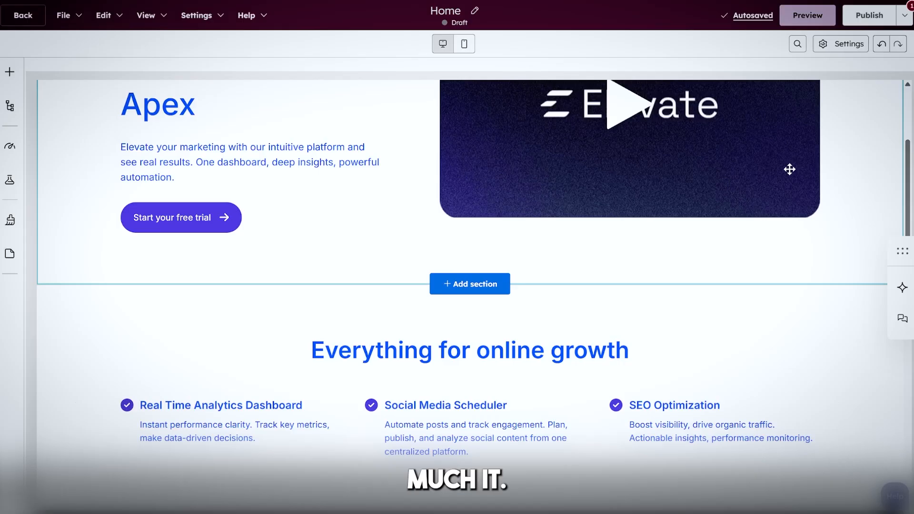
Preview the Home page in the desktop layout and review its sections down to the capabilities section.
scroll(788, 170, "up", 4)
left_click(807, 16)
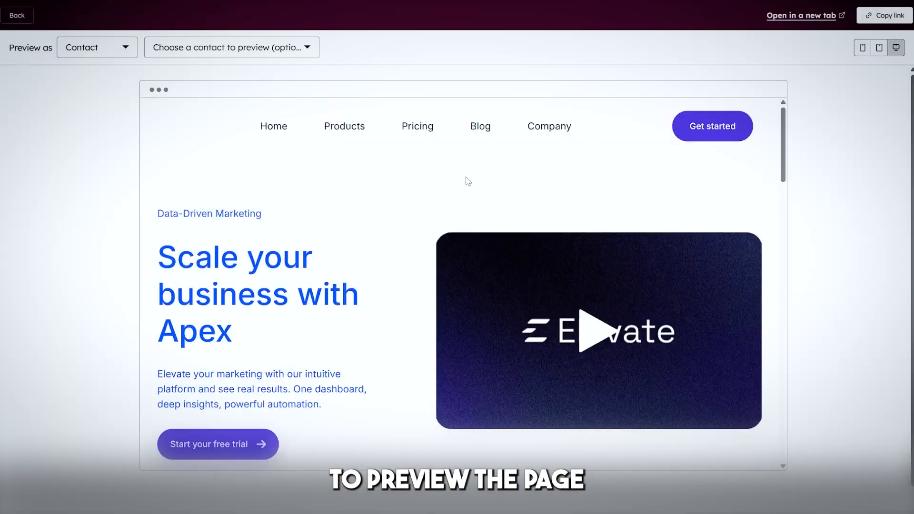
scroll(367, 286, "down", 10)
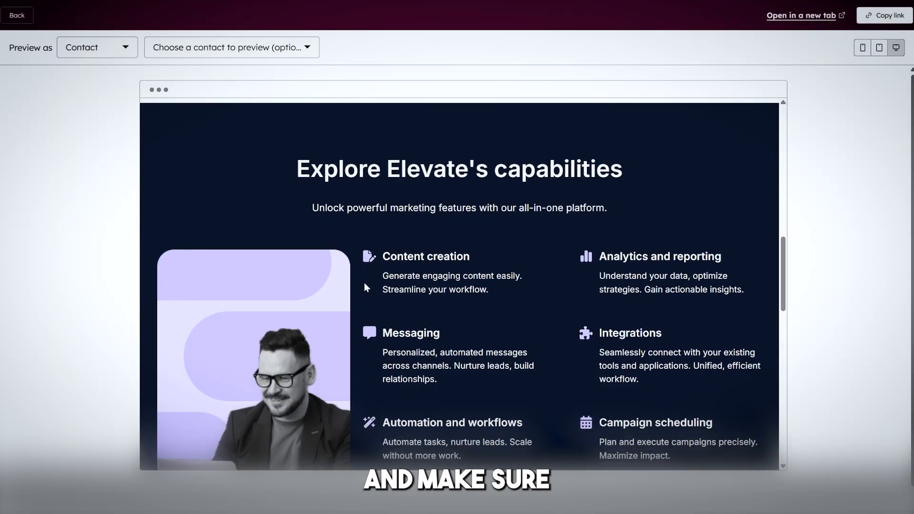
scroll(368, 288, "up", 10)
Check the page's mobile layout from the hero down to the frequently asked questions, and return to the page editor.
left_click(863, 47)
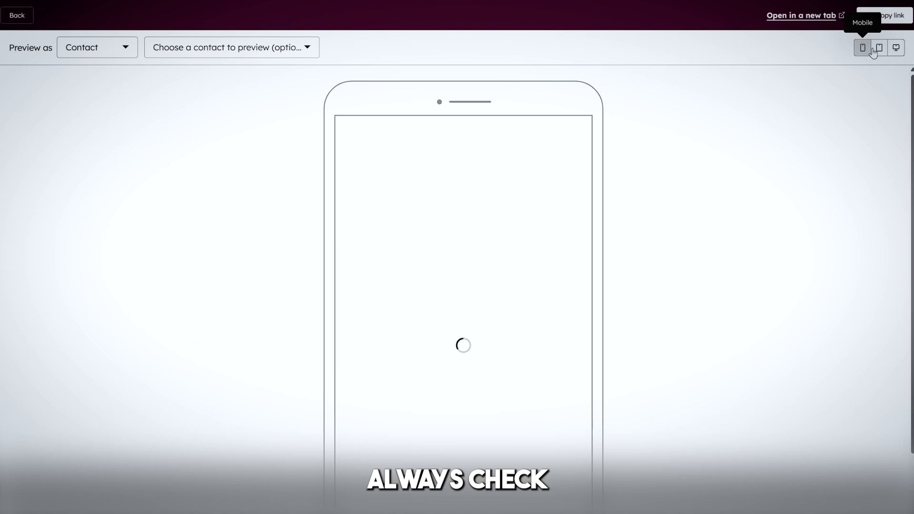
scroll(557, 310, "down", 5)
scroll(551, 341, "down", 15)
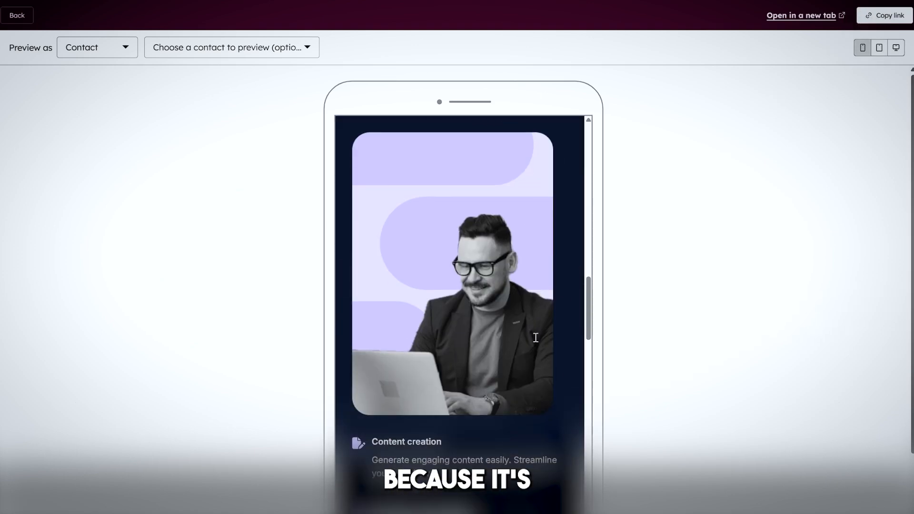
scroll(531, 350, "down", 10)
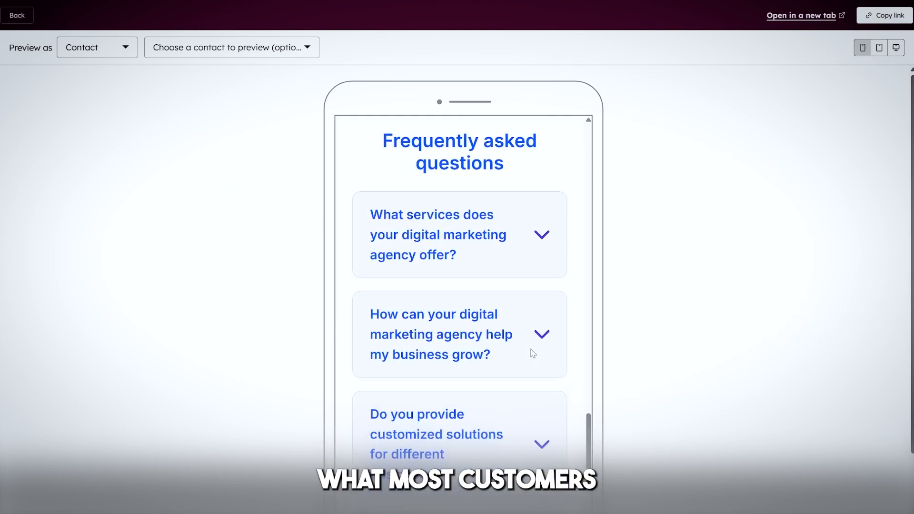
scroll(476, 343, "up", 15)
scroll(460, 336, "up", 15)
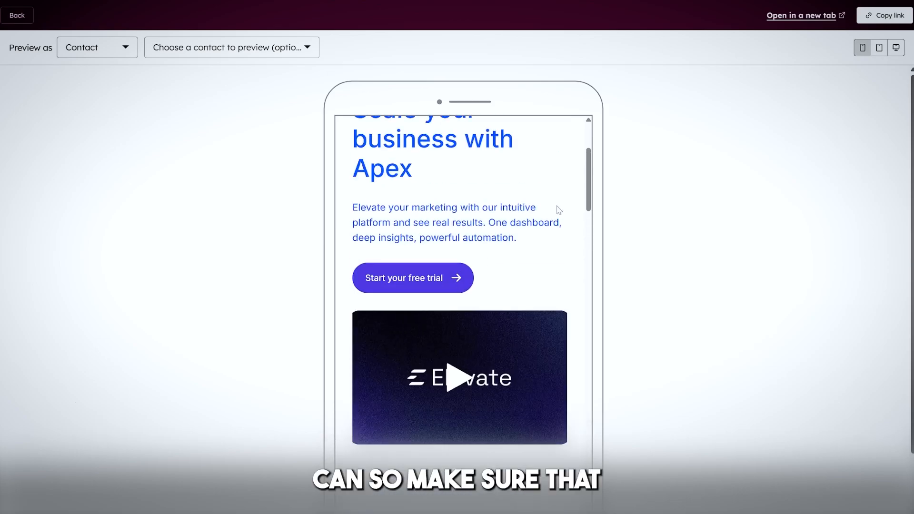
left_click(17, 16)
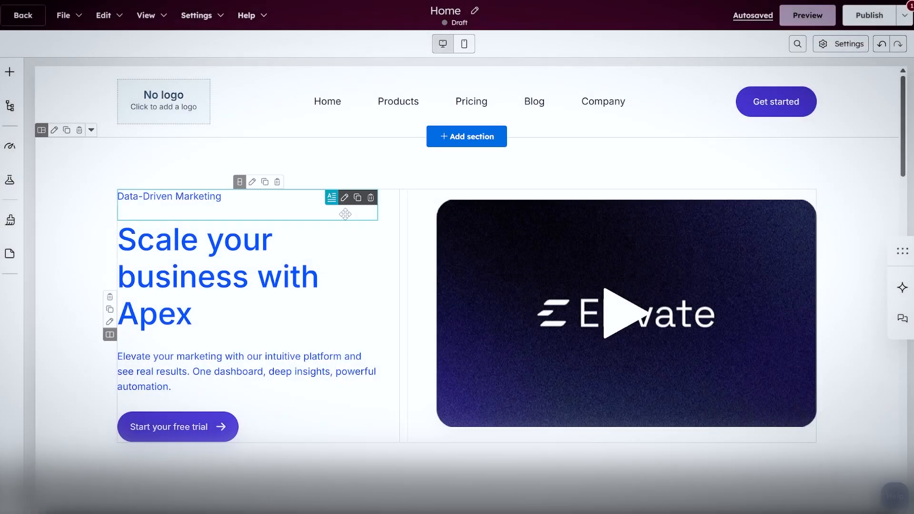
scroll(534, 343, "down", 10)
scroll(583, 321, "down", 15)
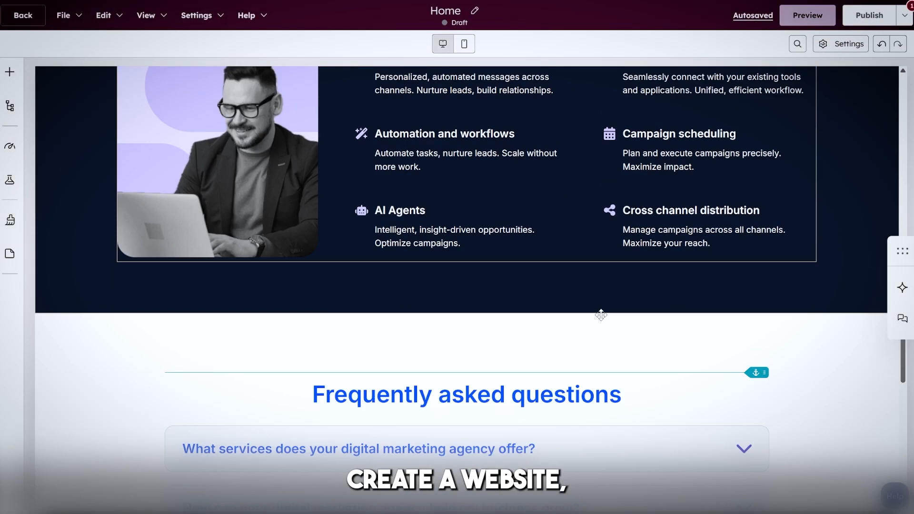
scroll(411, 332, "up", 20)
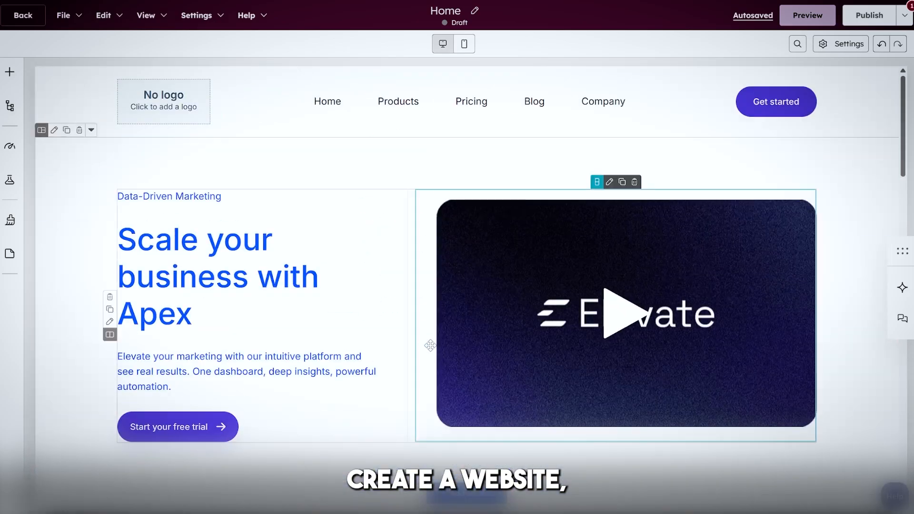